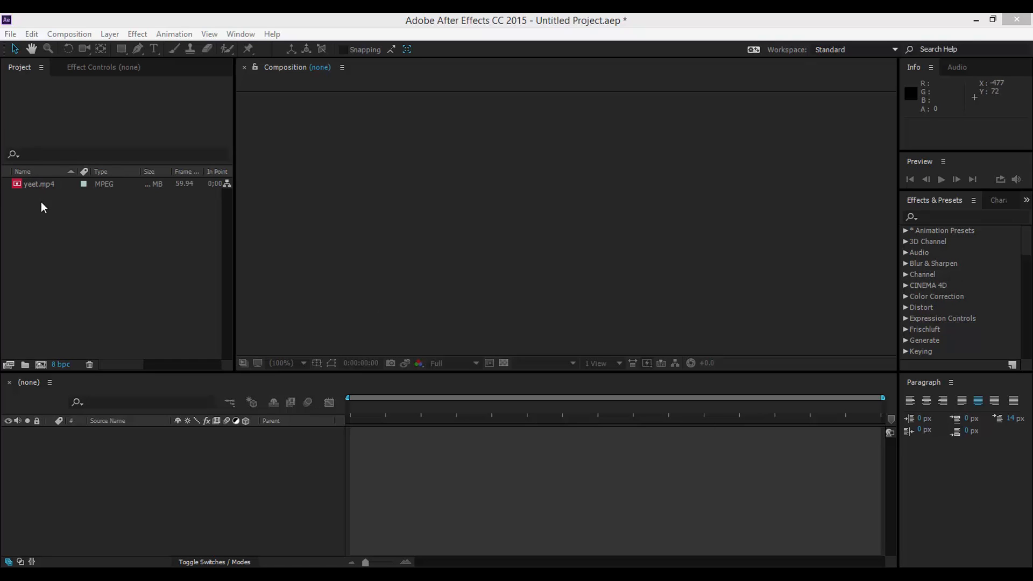
Select the yeet.mp4 clip in the Project panel and start dragging it into a composition
click(45, 223)
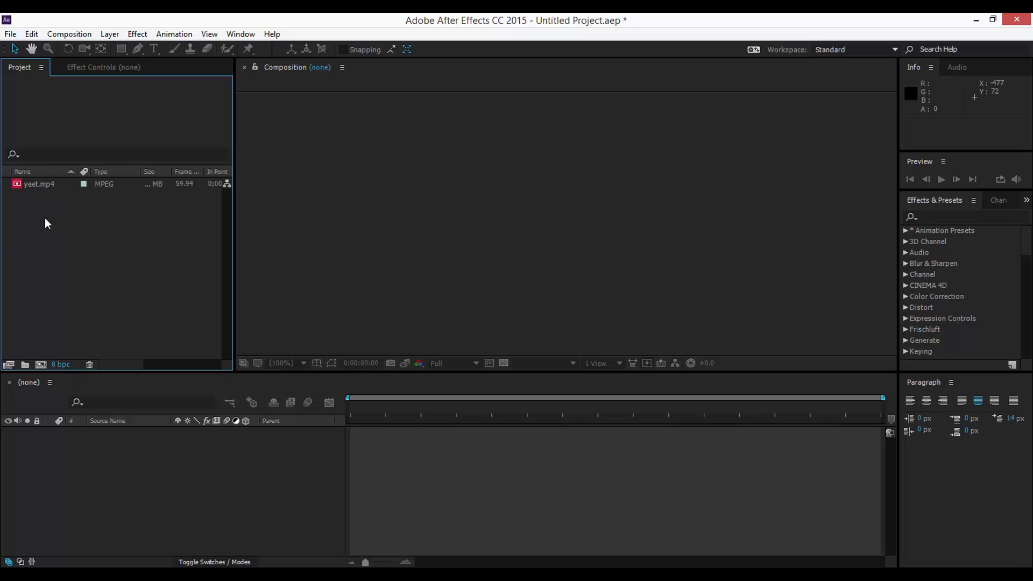
click(445, 450)
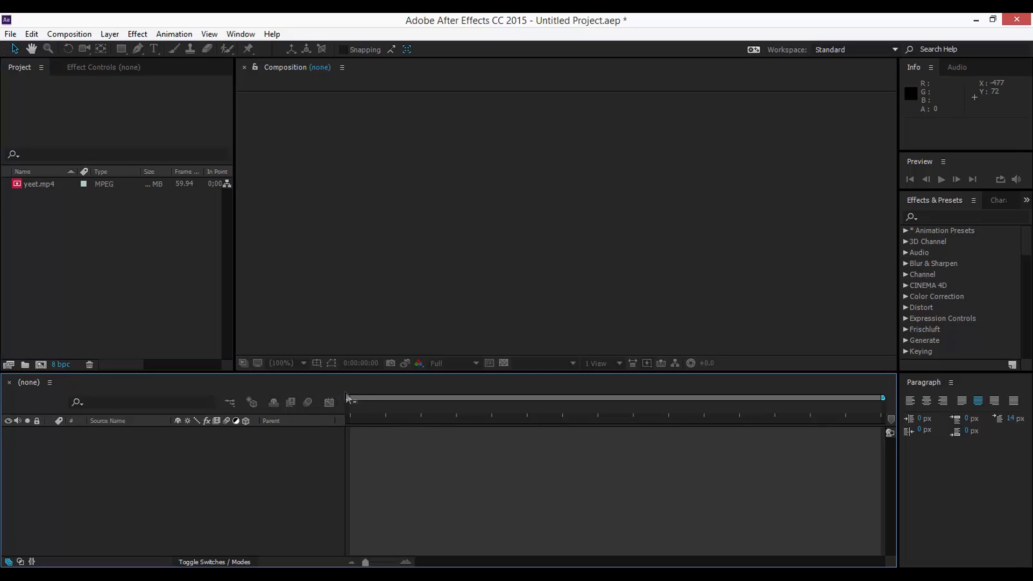
click(63, 283)
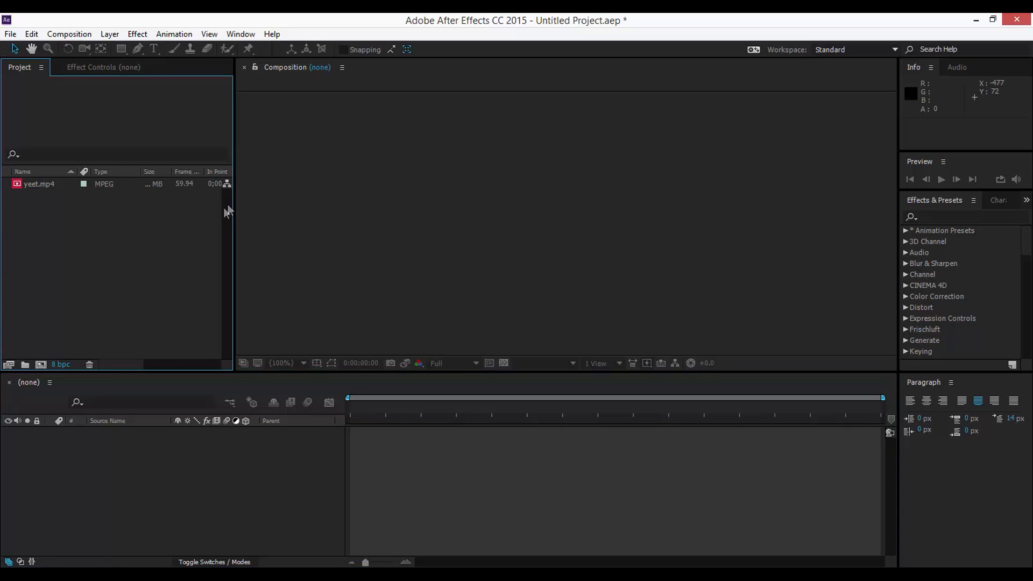
click(36, 187)
click(47, 182)
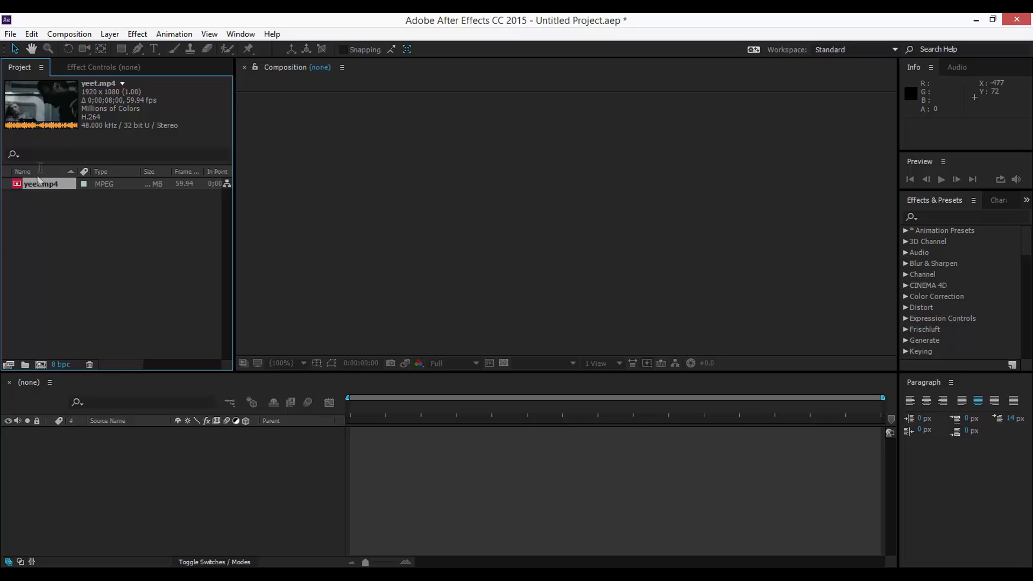
mouse_move(37, 183)
mouse_down()
mouse_move(50, 237)
mouse_move(44, 369)
mouse_move(62, 247)
mouse_move(47, 184)
mouse_up()
Open the file import window and close it without importing anything
click(52, 271)
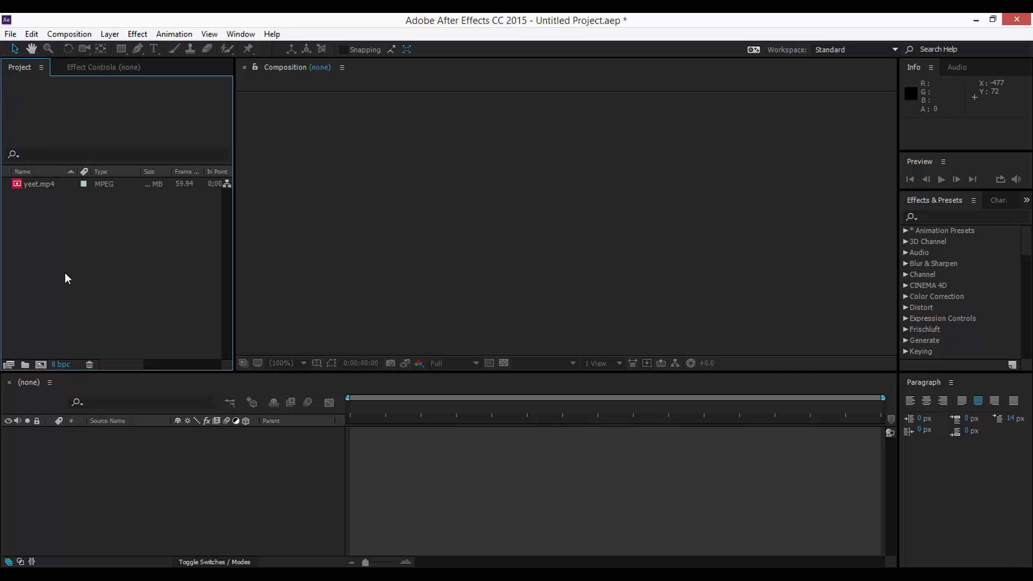
double_click(65, 272)
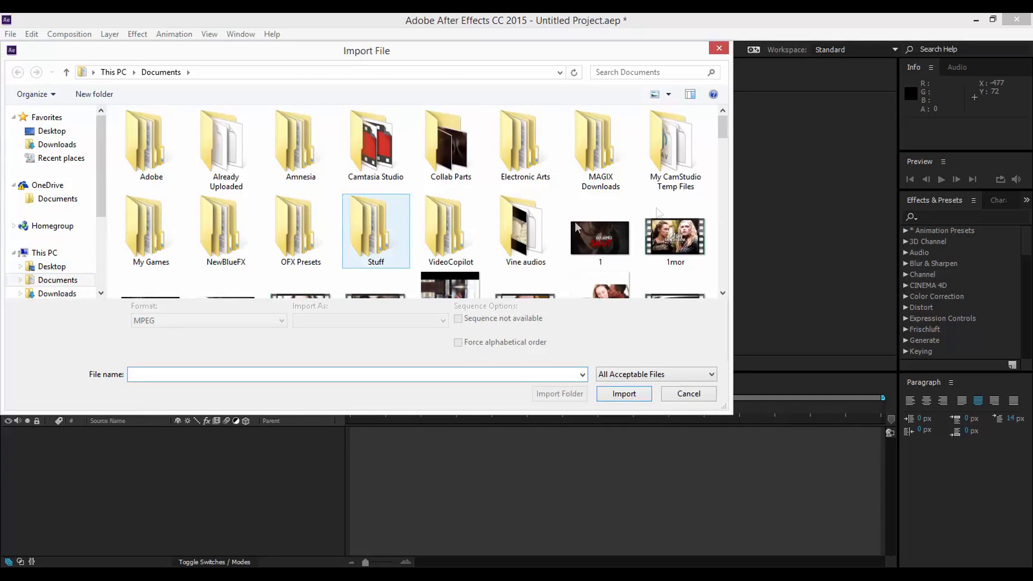
drag(725, 134, 664, 219)
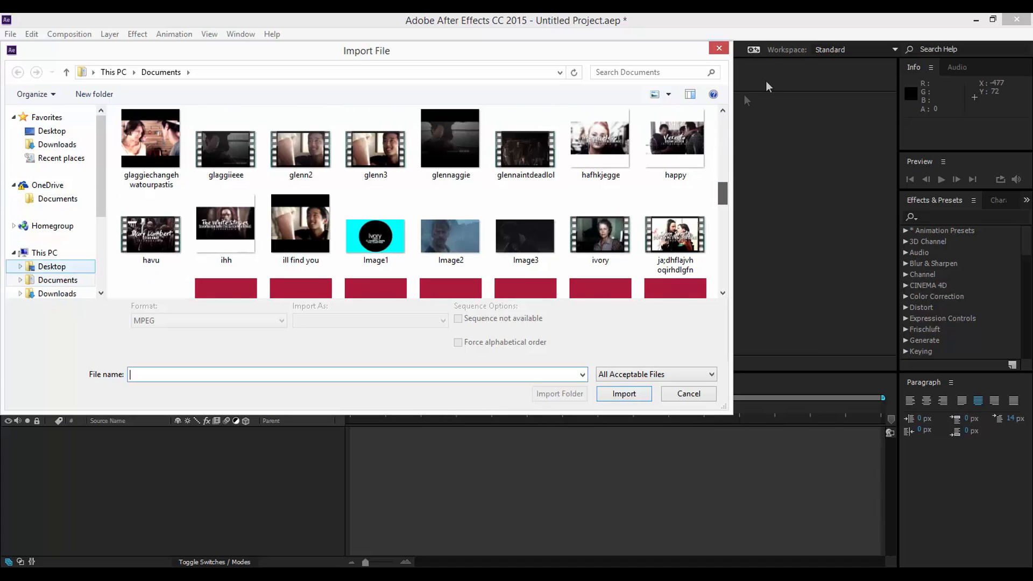
click(719, 48)
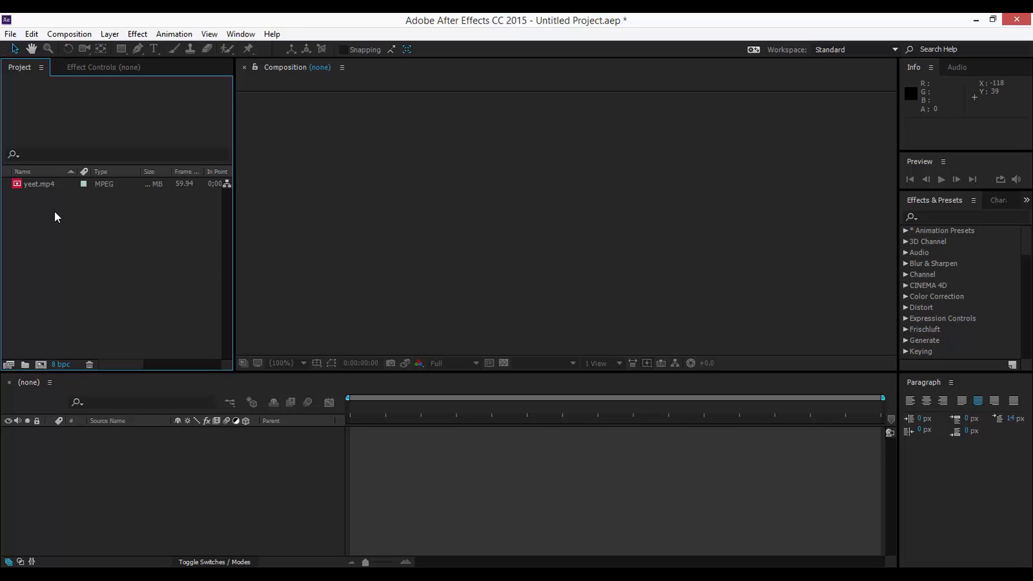
Create the yeet composition from yeet.mp4, then turn on layer and composition motion blur
click(89, 35)
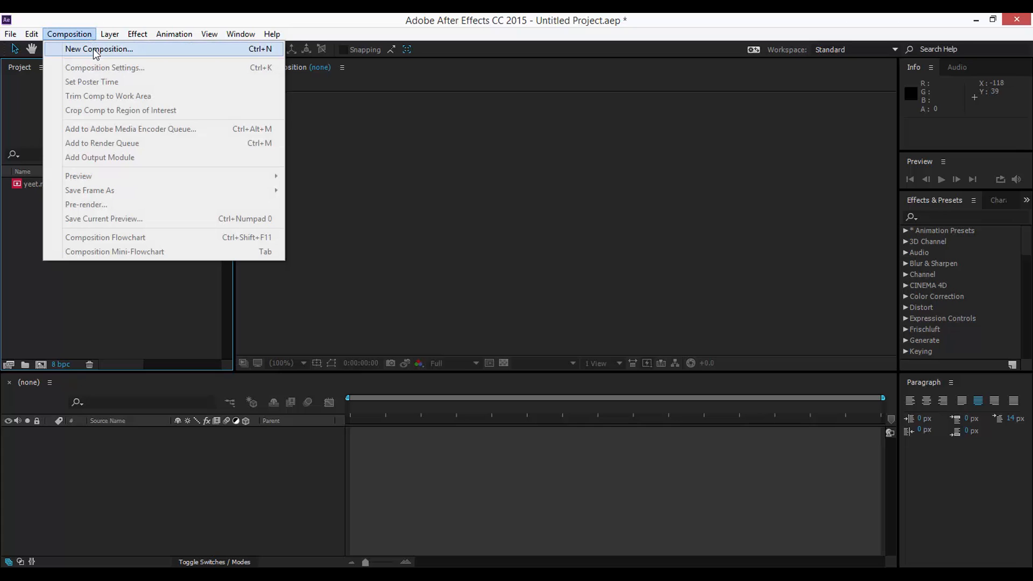
click(24, 222)
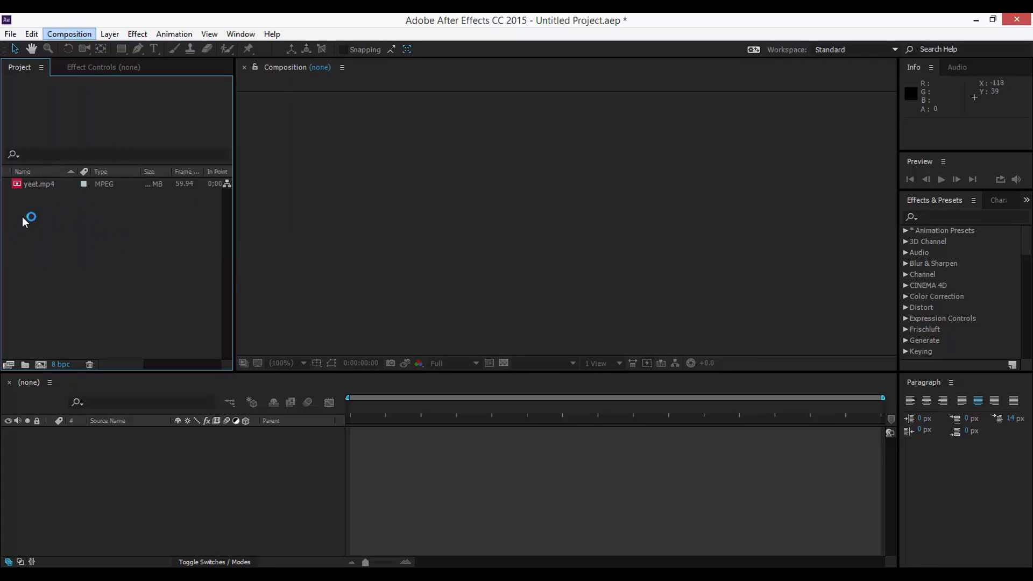
drag(51, 187, 43, 369)
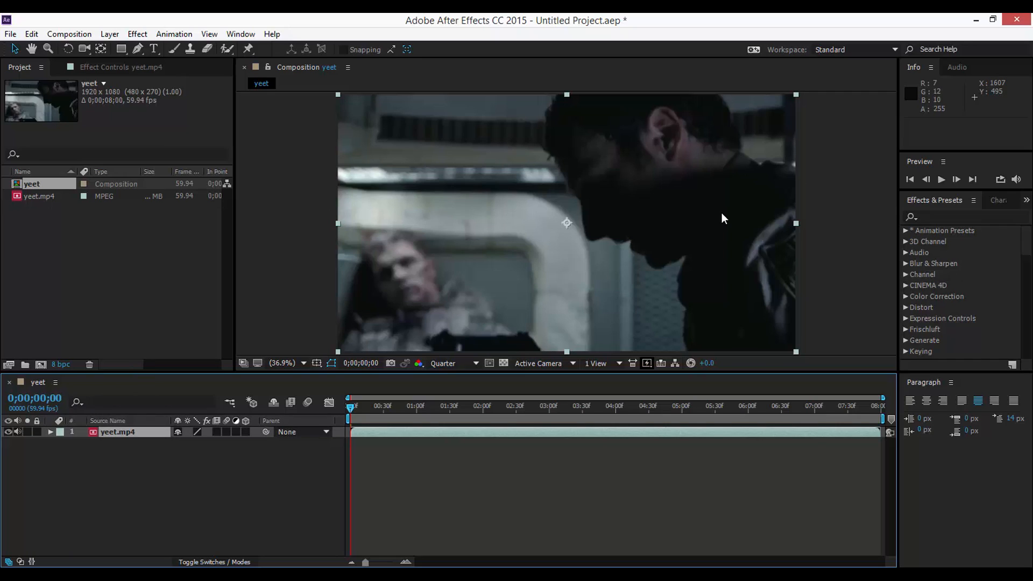
click(228, 431)
click(303, 403)
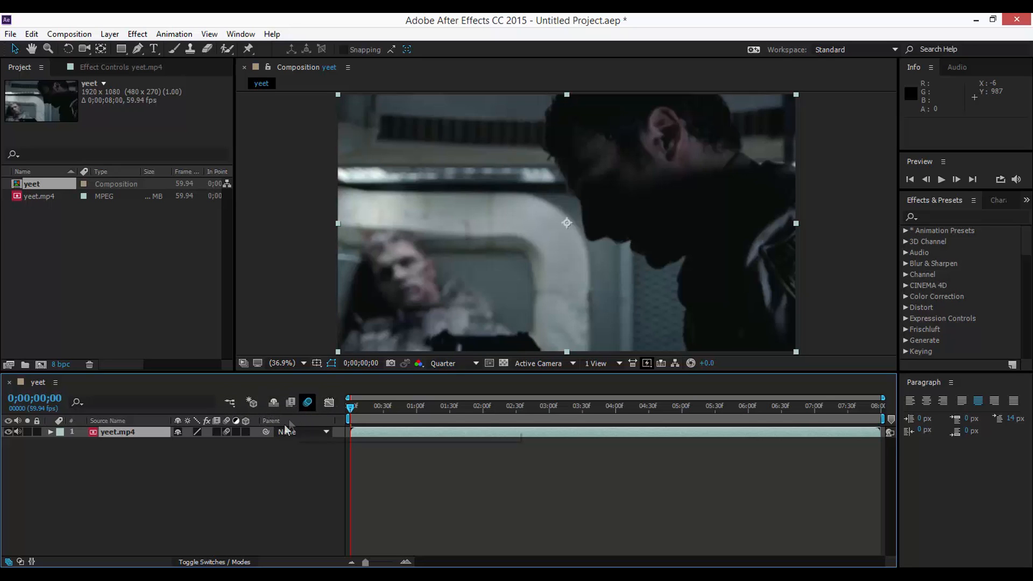
Search the effects for 'motion tile' and apply Motion Tile to the yeet.mp4 layer
click(226, 431)
click(1000, 216)
text(motion tile)
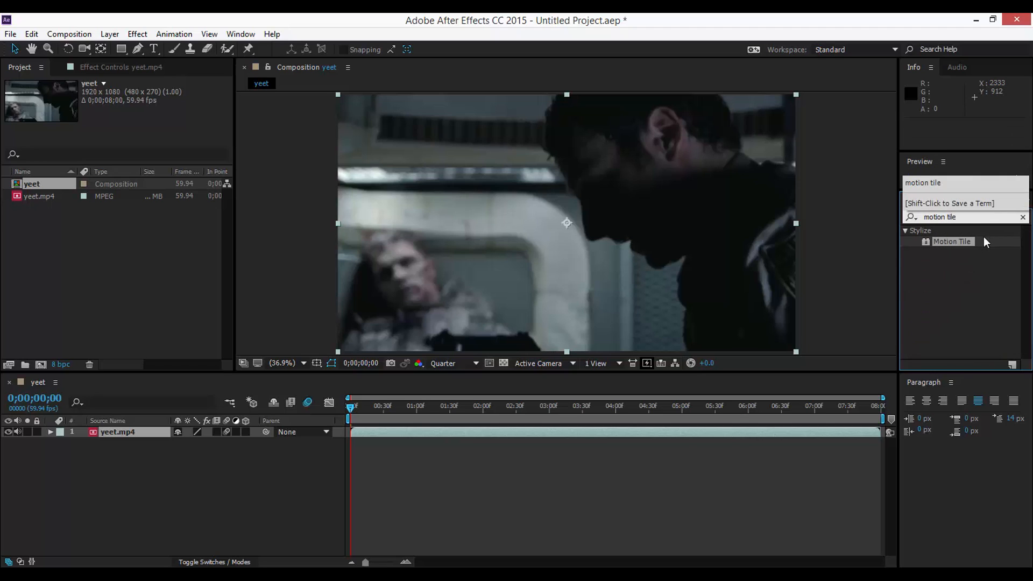
drag(963, 244, 377, 433)
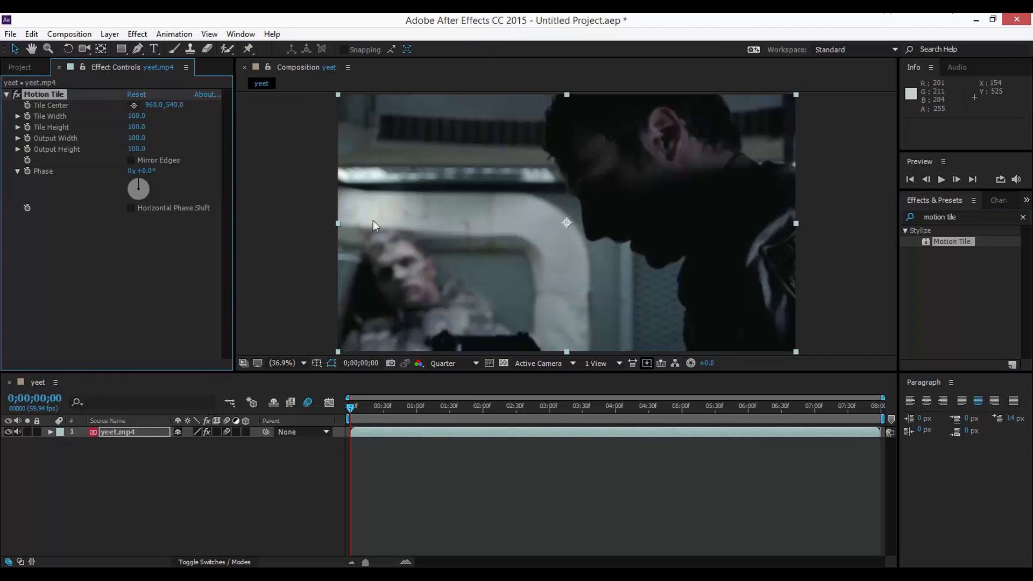
Set Motion Tile's Output Height to 700 and preview the opening footage
click(137, 149)
text(700)
key(Return)
click(361, 410)
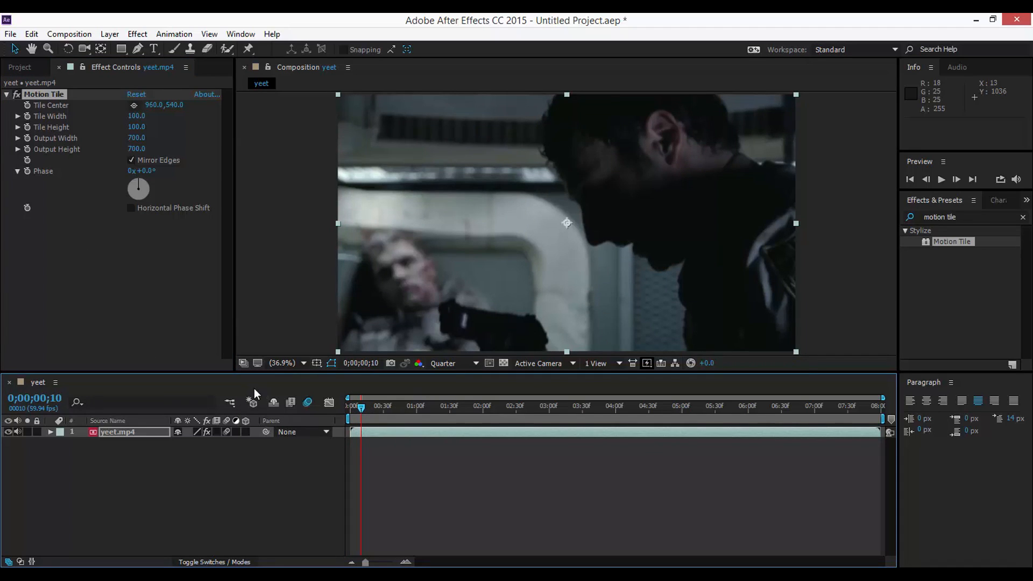
click(387, 410)
mouse_move(387, 409)
mouse_down()
mouse_move(364, 409)
mouse_move(396, 407)
mouse_up()
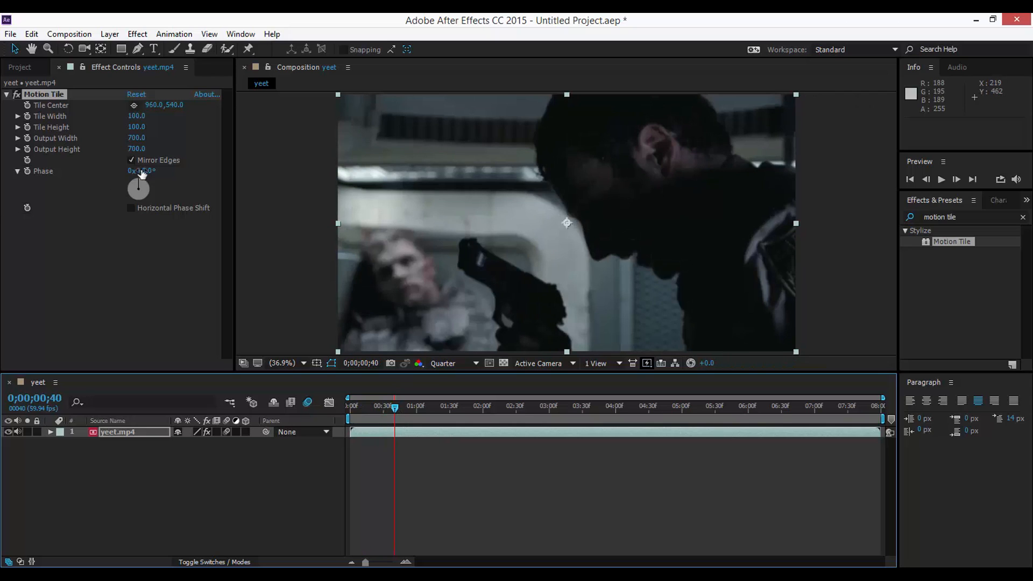
Find the first scene cut frame by frame and split the layer there
drag(400, 407, 420, 411)
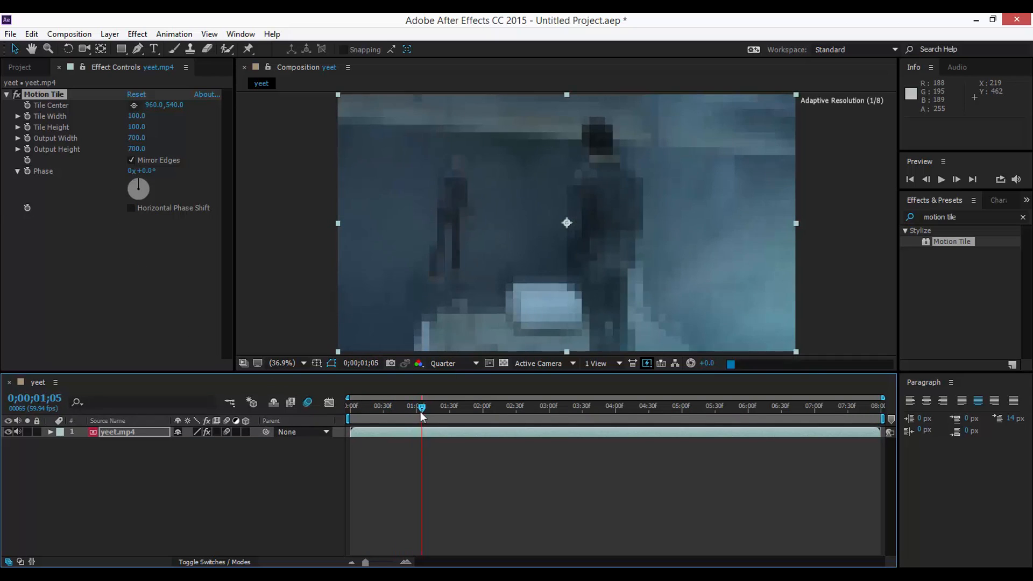
click(927, 181)
click(928, 181)
click(927, 181)
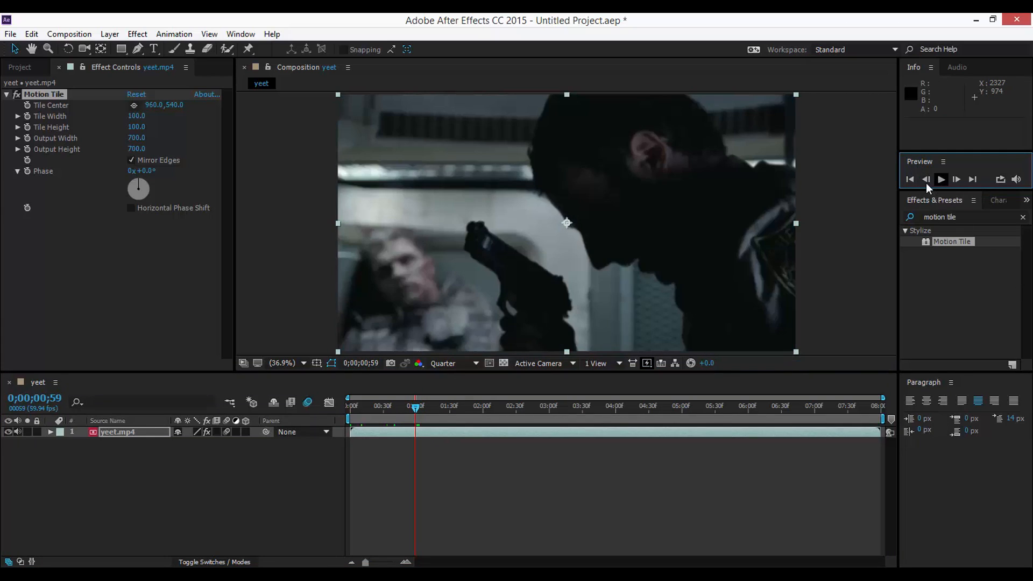
click(957, 181)
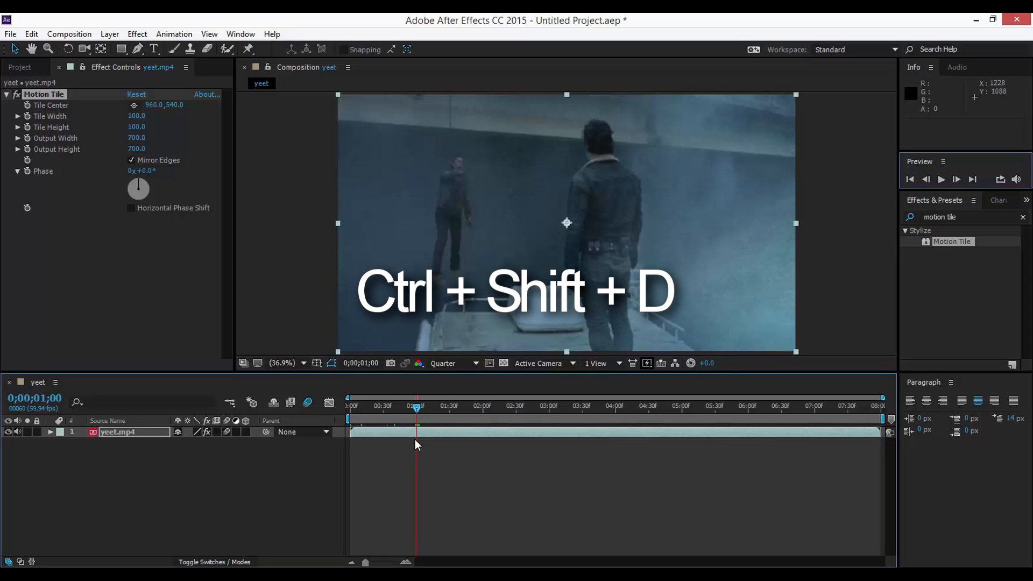
key(ctrl+shift+d)
Split the top layer at the second and third scene cuts, then return to the start
drag(427, 405, 449, 409)
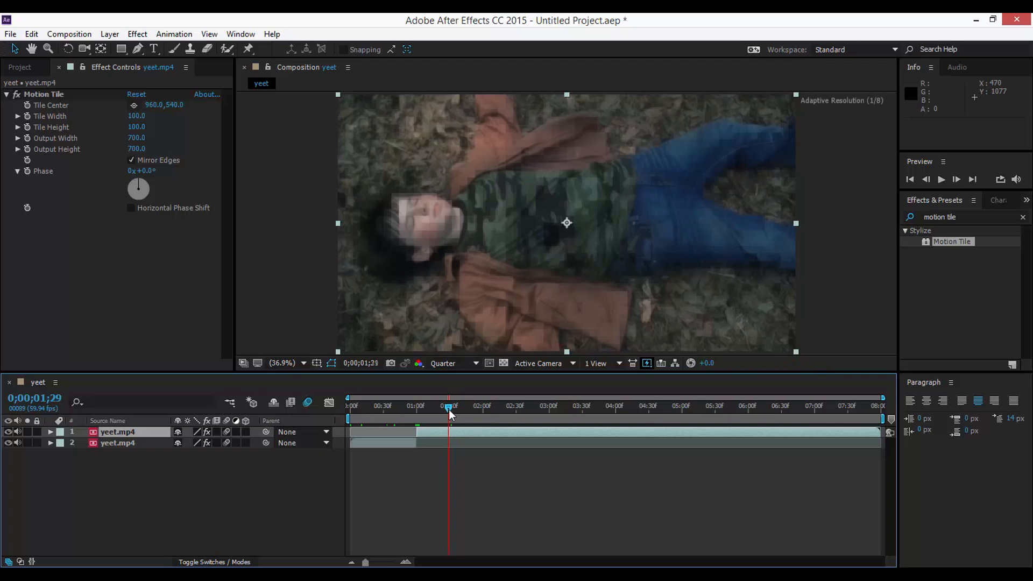
click(954, 183)
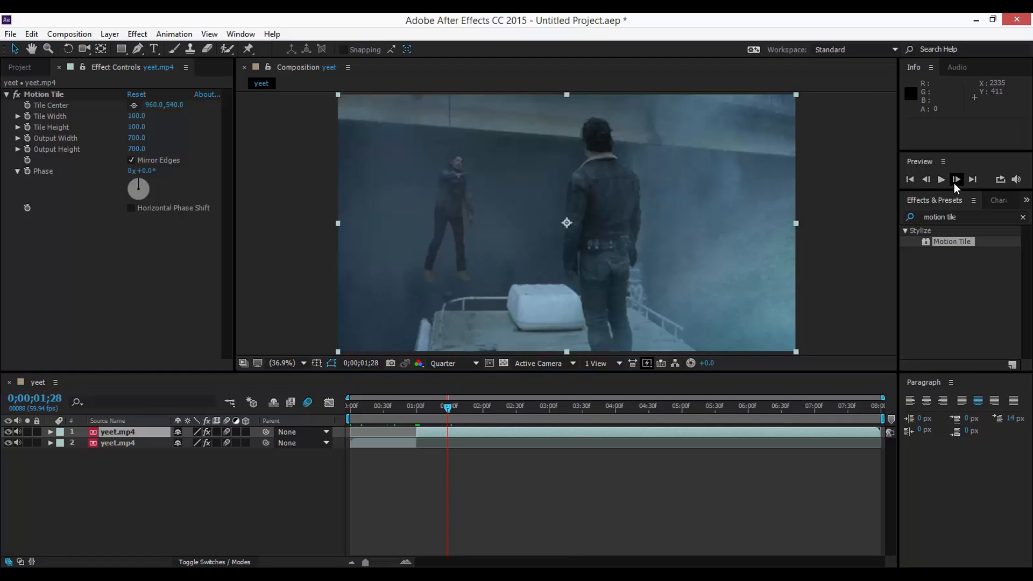
key(ctrl+shift+d)
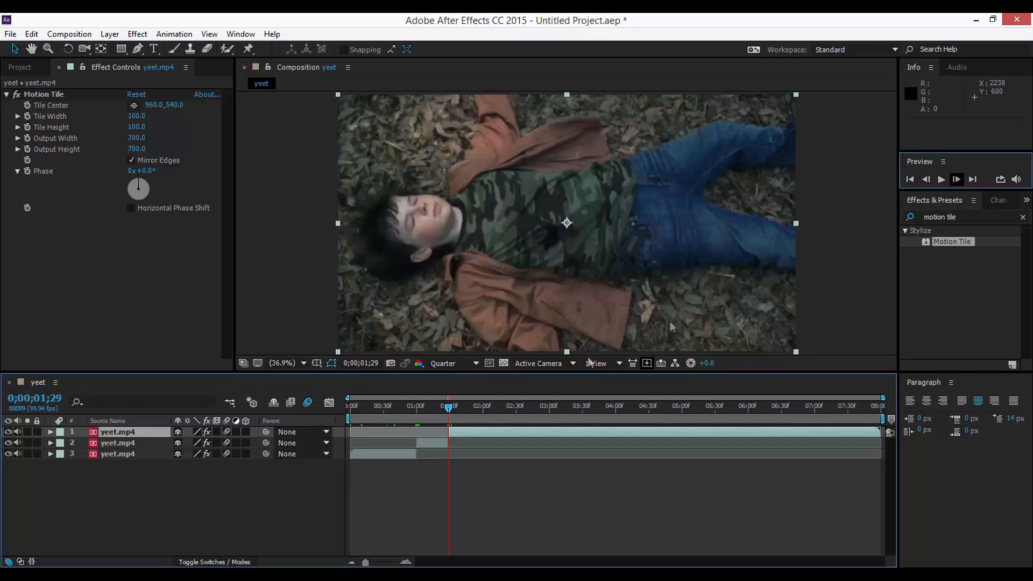
drag(444, 409, 551, 415)
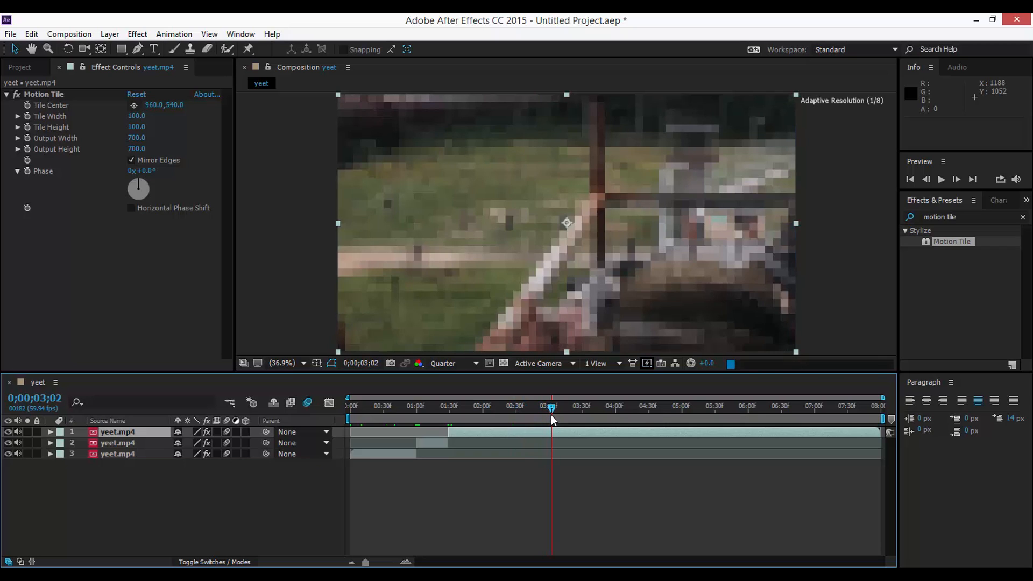
key(ctrl+shift+d)
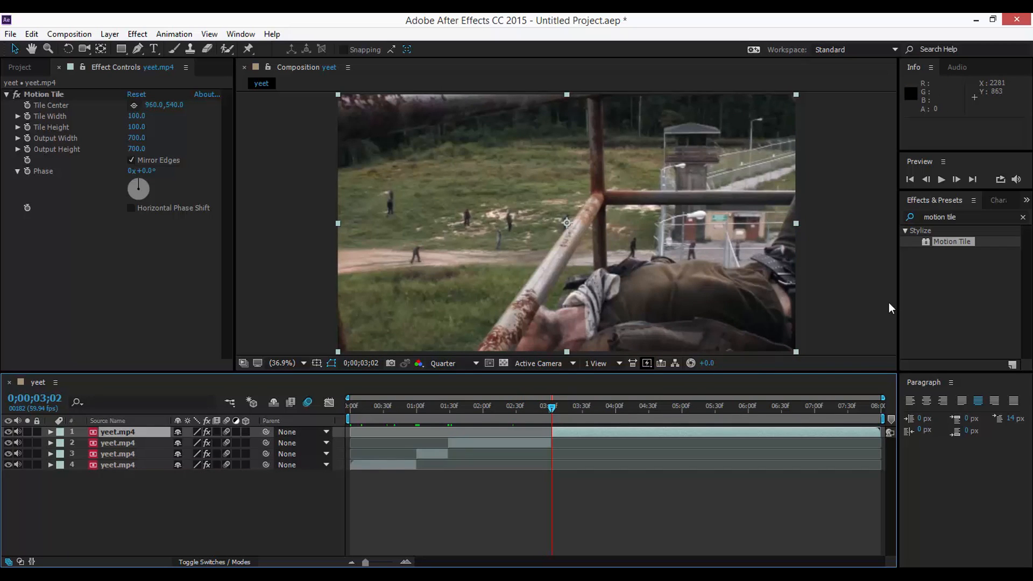
key(Home)
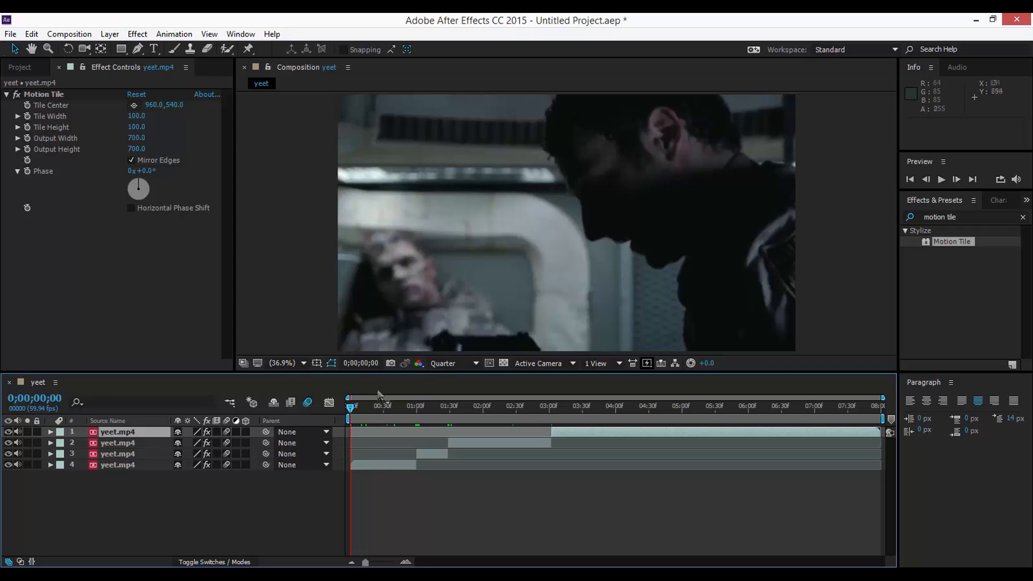
Add a starting Scale keyframe at frame 0 on layer 4, the opening segment
click(378, 465)
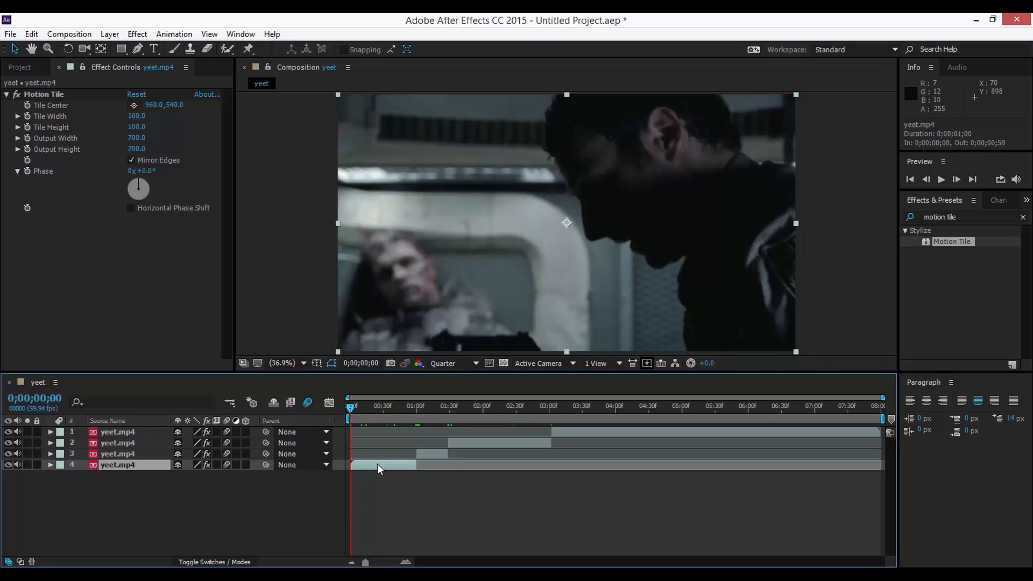
key(s)
click(81, 476)
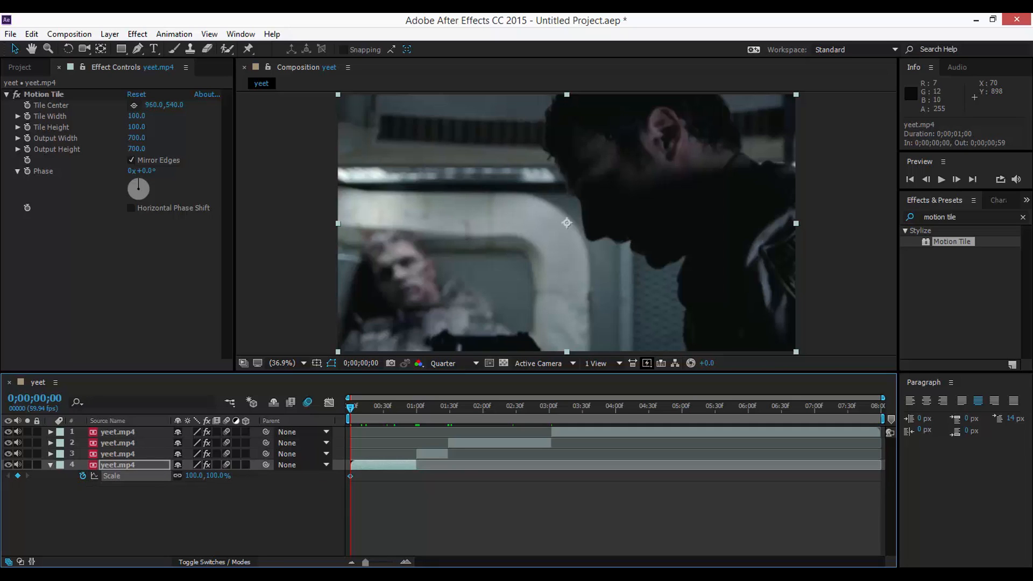
click(408, 562)
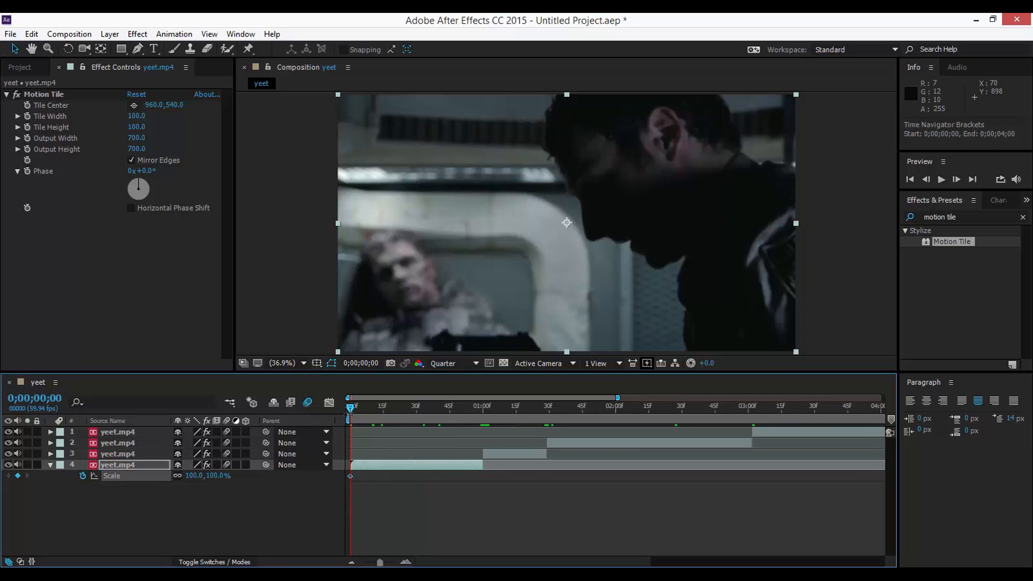
Advance six frames and enlarge the layer to 112% scale
mouse_move(349, 408)
mouse_down()
mouse_move(416, 412)
mouse_move(338, 412)
mouse_up()
click(956, 180)
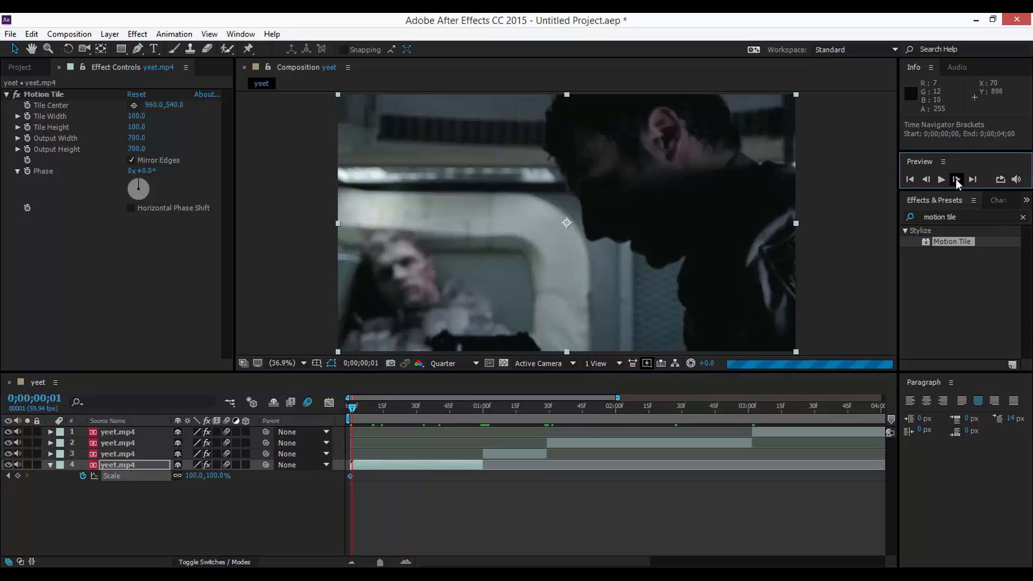
click(956, 179)
click(955, 179)
click(956, 179)
click(956, 179)
click(956, 179)
click(956, 179)
click(956, 180)
click(955, 179)
click(955, 180)
click(956, 180)
click(955, 180)
click(956, 180)
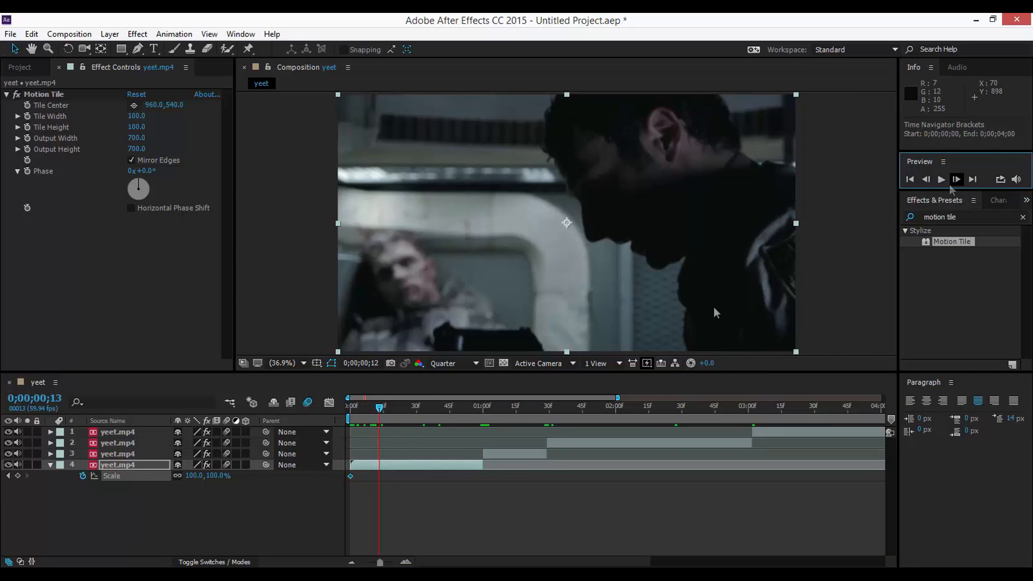
drag(194, 480, 203, 477)
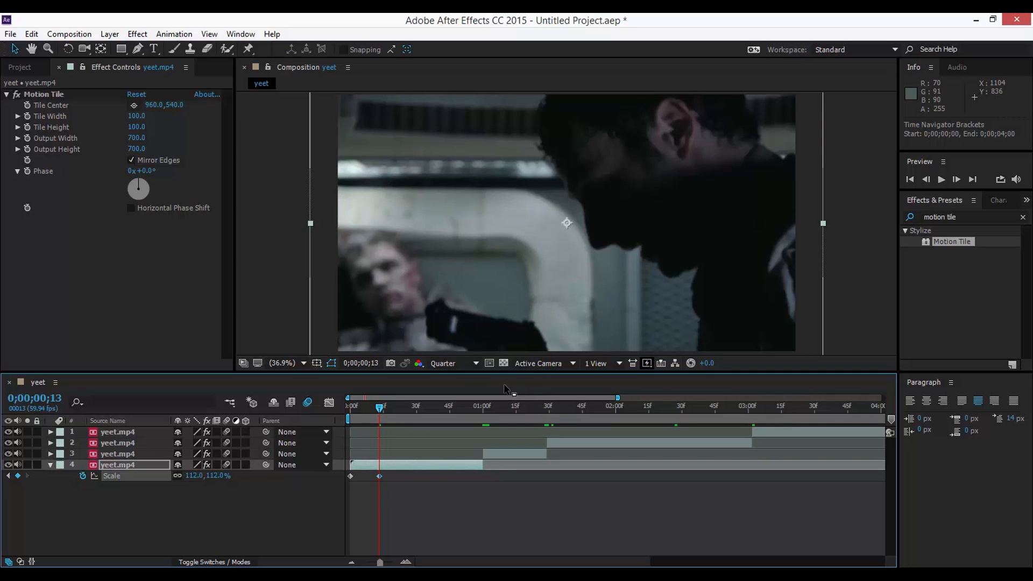
Set Scale to 115% at the one-second mark, adding a keyframe
click(458, 410)
drag(459, 411, 483, 407)
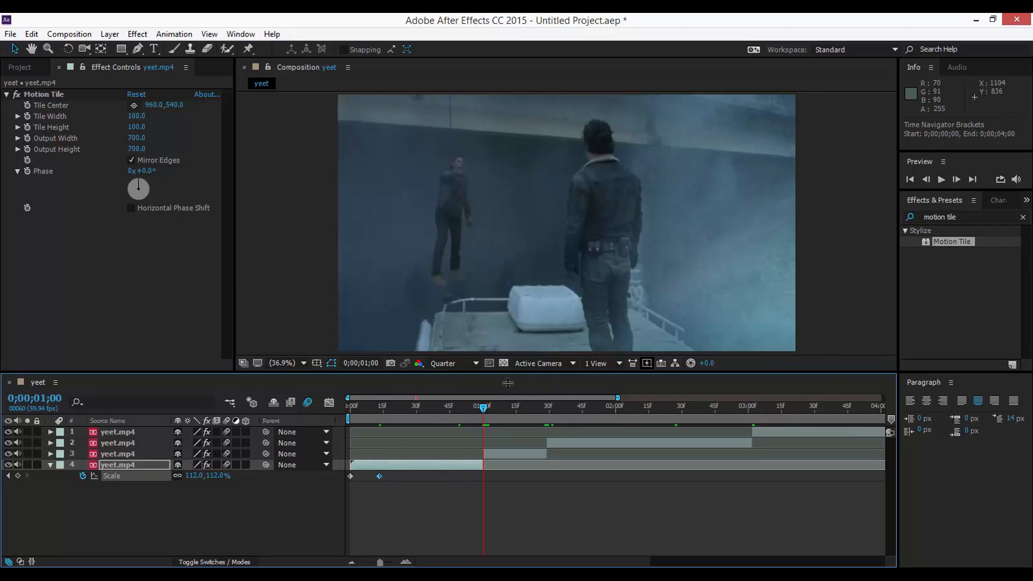
click(196, 478)
text(115)
key(Return)
Select the Scale keyframes and preview the scale-up from the start
click(350, 410)
click(351, 475)
drag(354, 405, 331, 411)
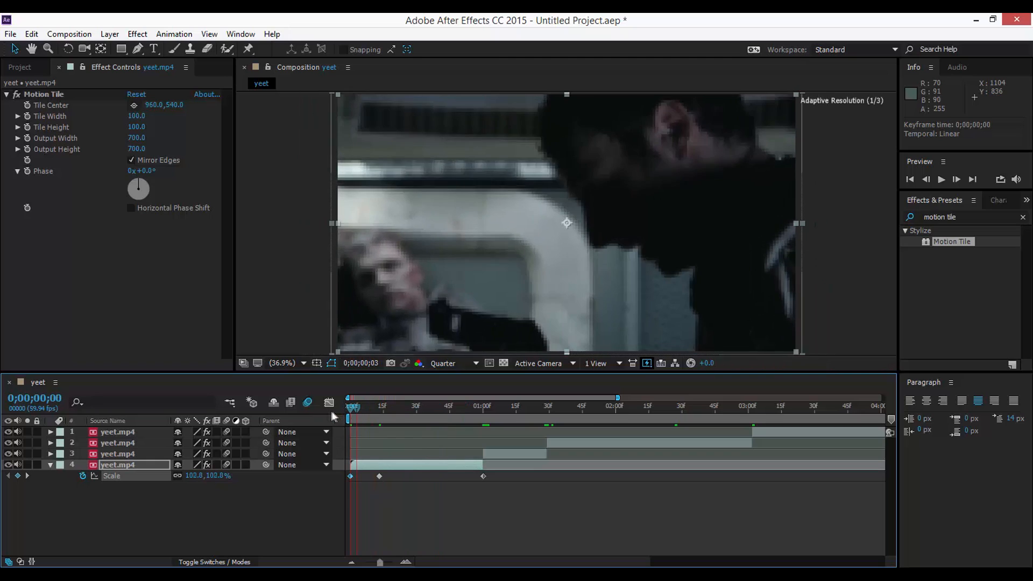
click(115, 476)
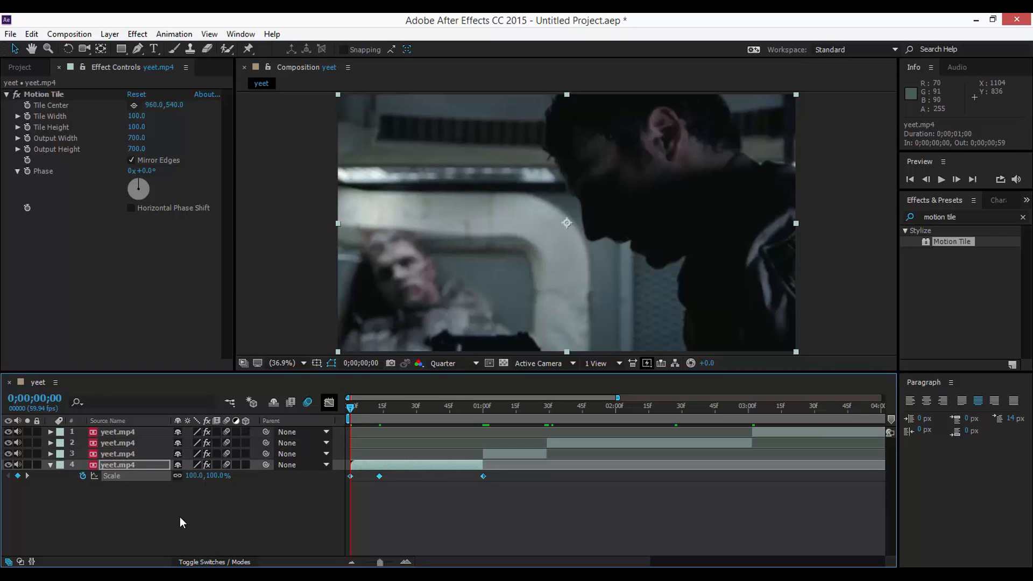
mouse_move(352, 412)
mouse_down()
mouse_move(367, 407)
mouse_move(339, 417)
mouse_up()
Convert the Scale keyframes to Auto Bezier in the Graph Editor for a smooth ease
click(329, 402)
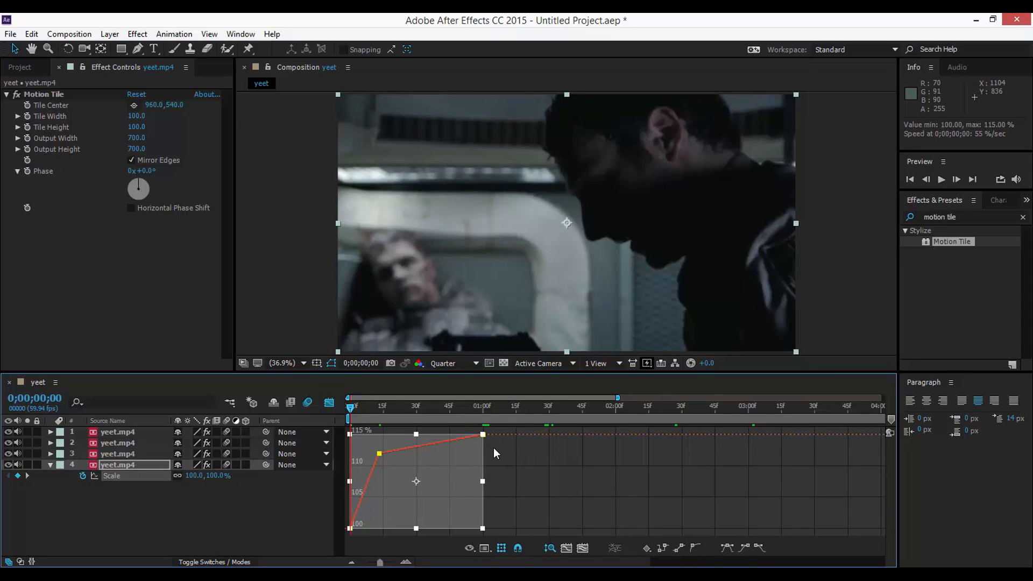
click(696, 548)
scroll(425, 565, up, 3)
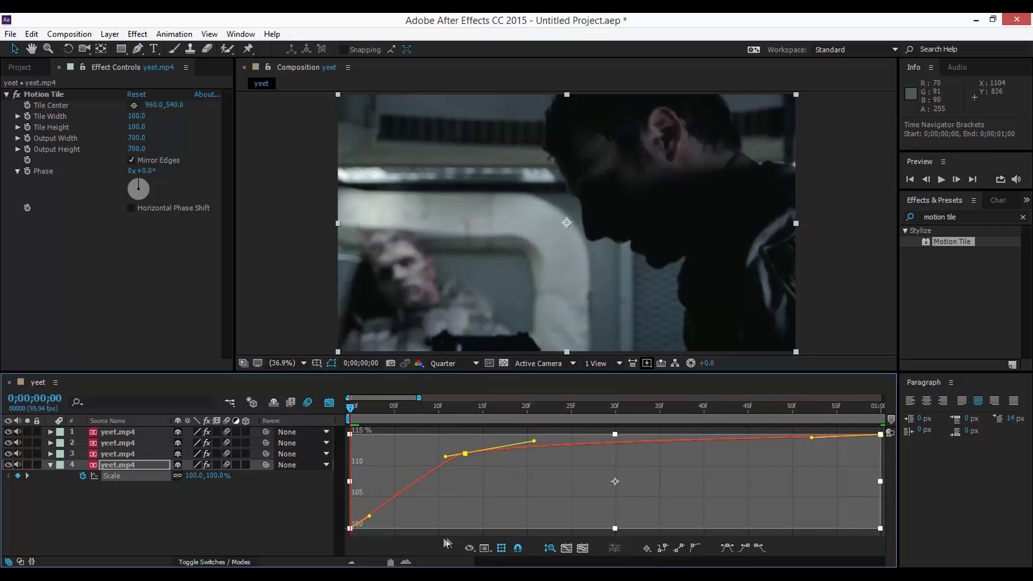
click(473, 526)
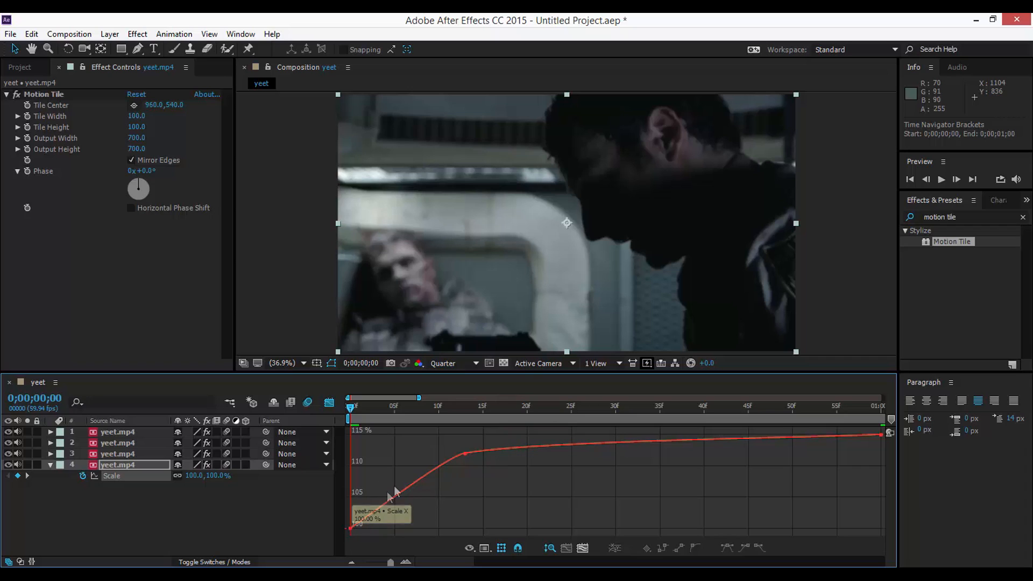
Return to the layer bars view, zoom out, and preview the scale animation
click(328, 403)
drag(391, 562, 365, 562)
mouse_move(354, 409)
mouse_down()
mouse_move(368, 410)
mouse_move(350, 410)
mouse_up()
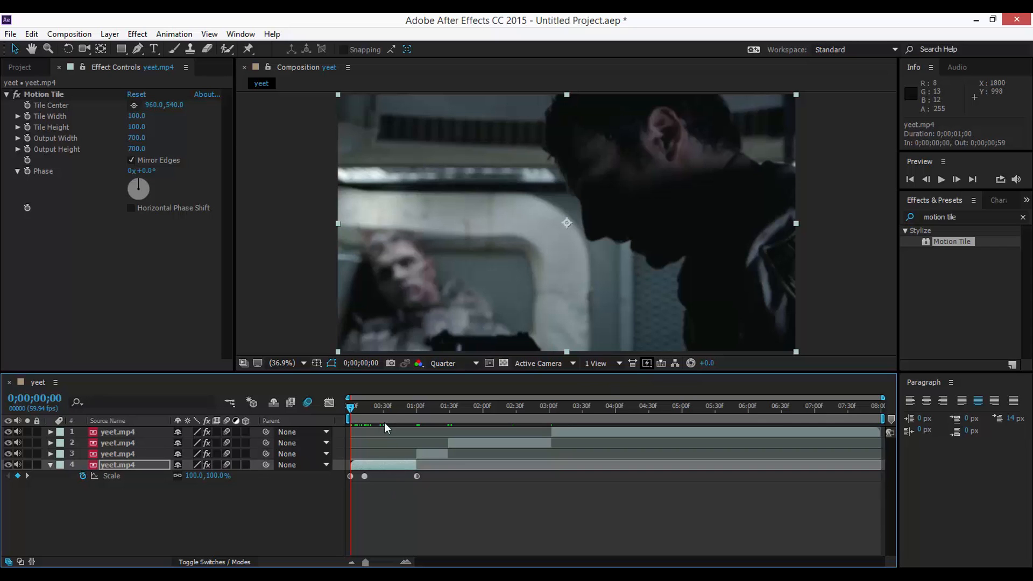
drag(383, 413, 339, 402)
Separate the layer's Position into X Position and Y Position
key(shift+p)
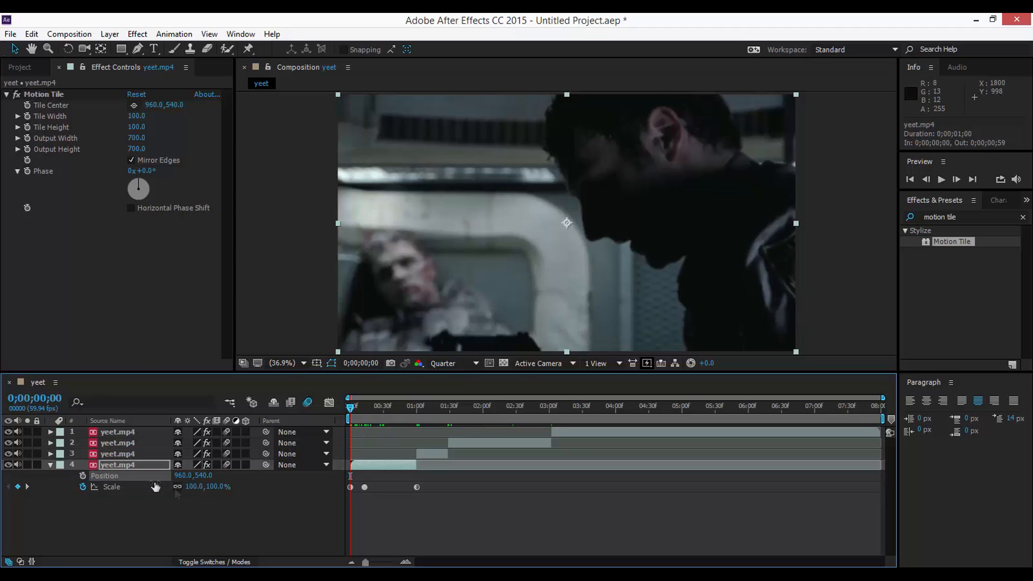
right_click(111, 476)
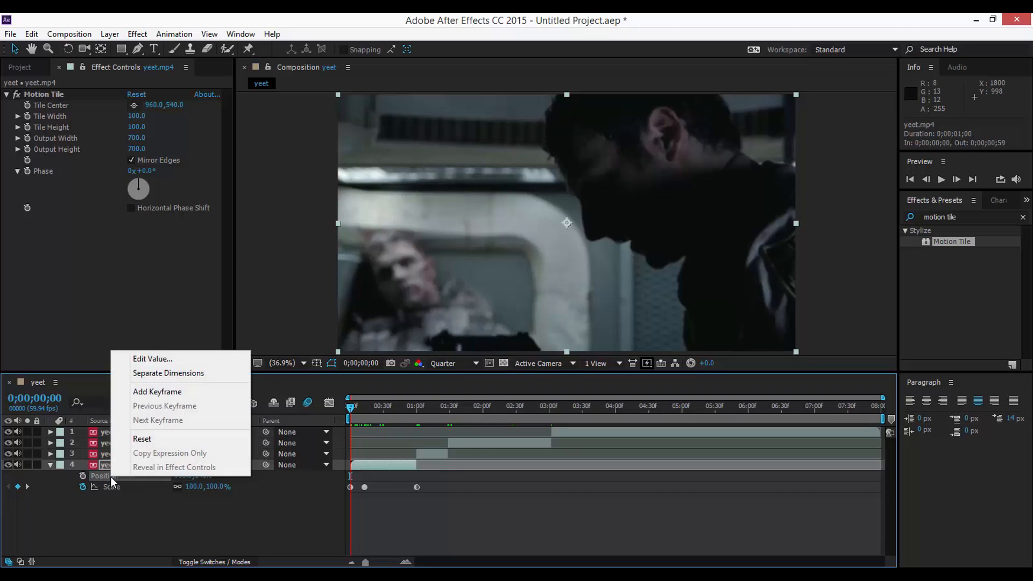
click(141, 372)
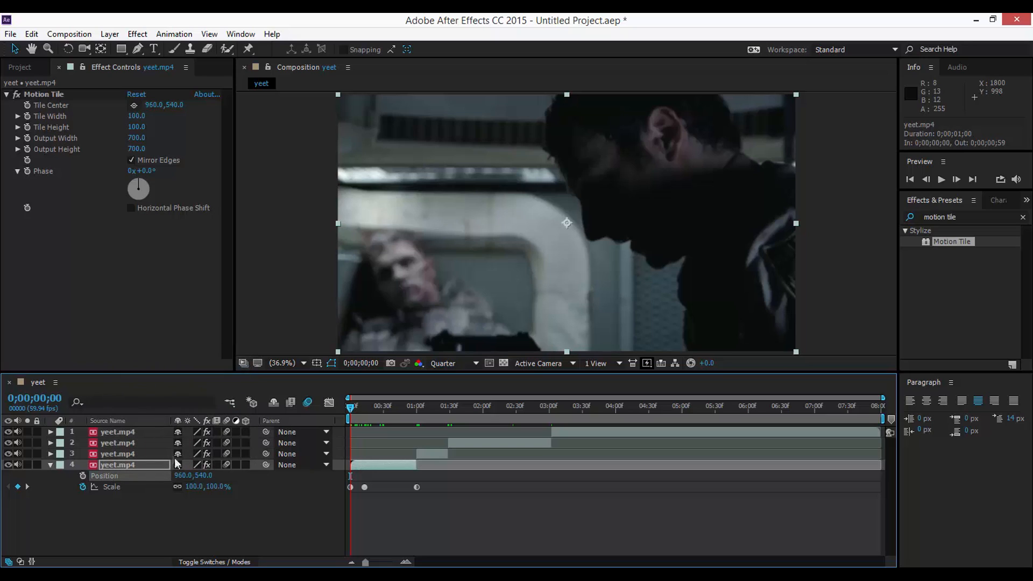
click(234, 477)
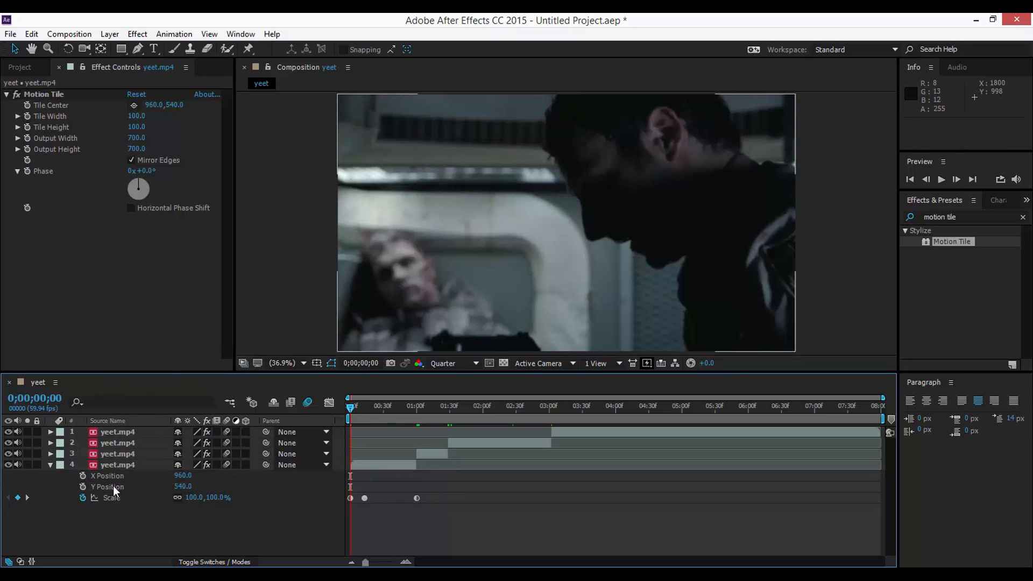
click(112, 486)
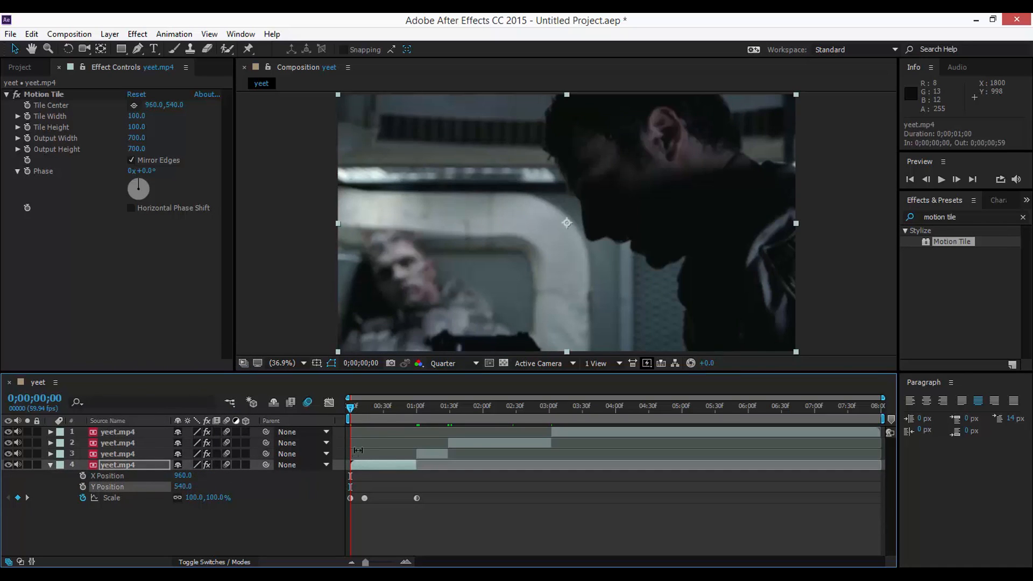
click(120, 475)
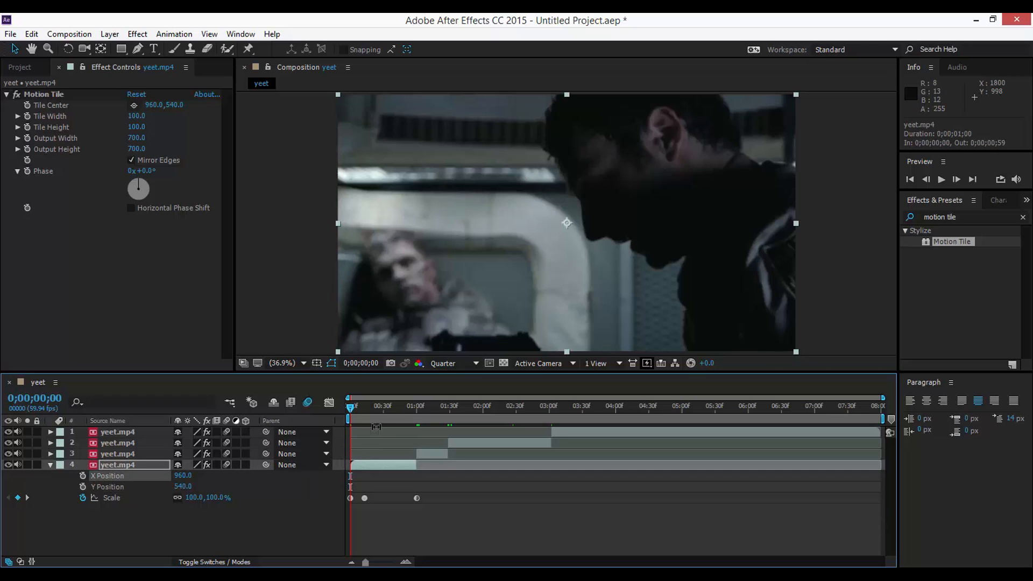
Keyframe X Position at 960 on frame 35 and slide it to 463 at one second
drag(380, 408, 390, 409)
click(82, 475)
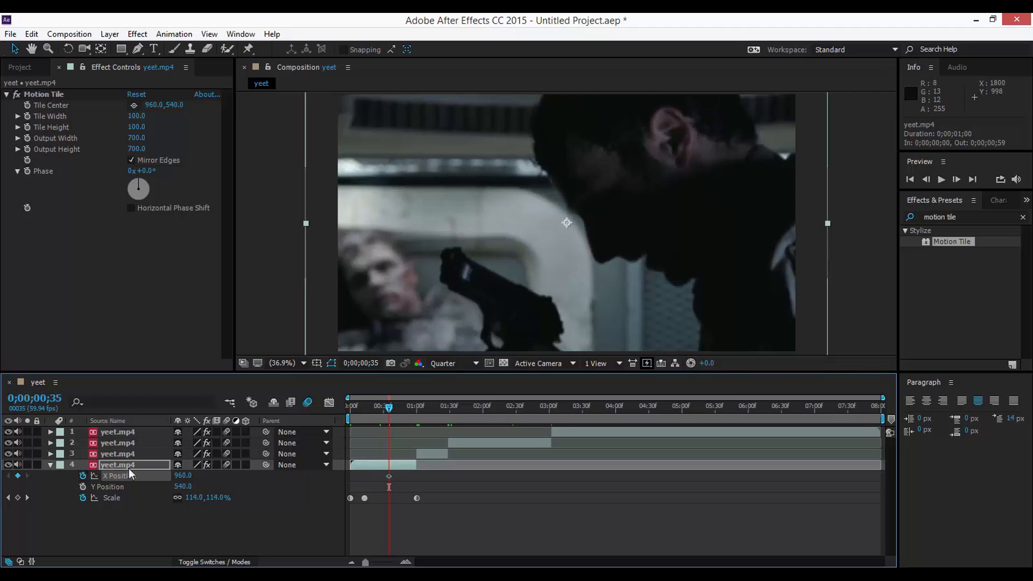
drag(393, 407, 416, 408)
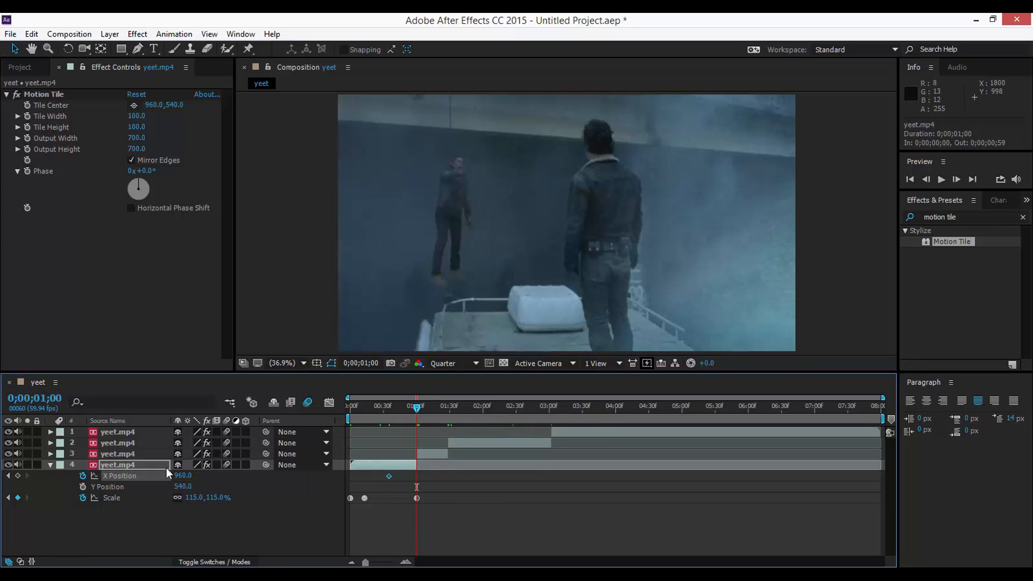
drag(182, 479, 175, 479)
drag(199, 478, 69, 484)
click(328, 403)
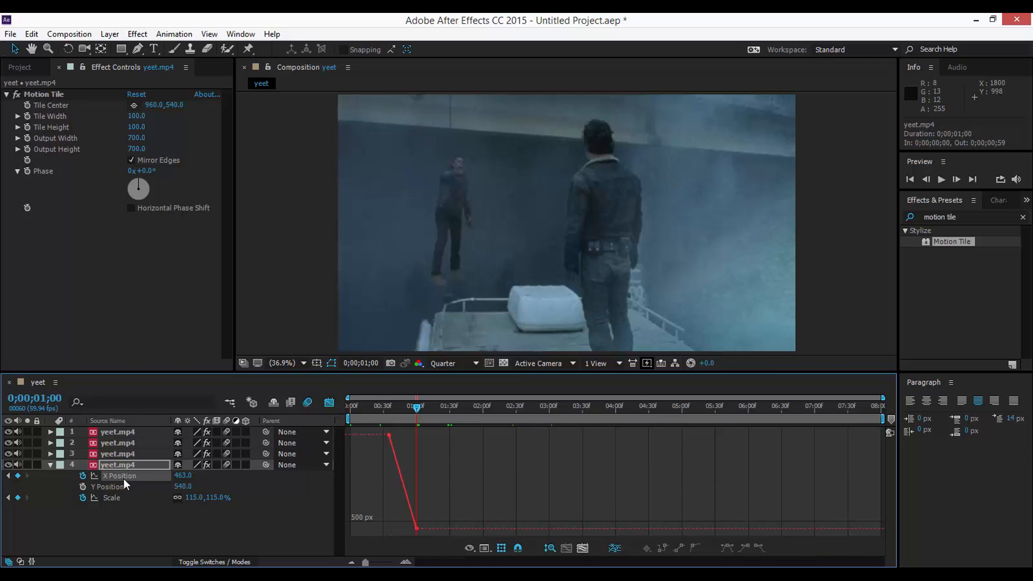
Apply Auto Bezier easing to both X Position keyframes and fit the curve to view
click(124, 478)
click(695, 548)
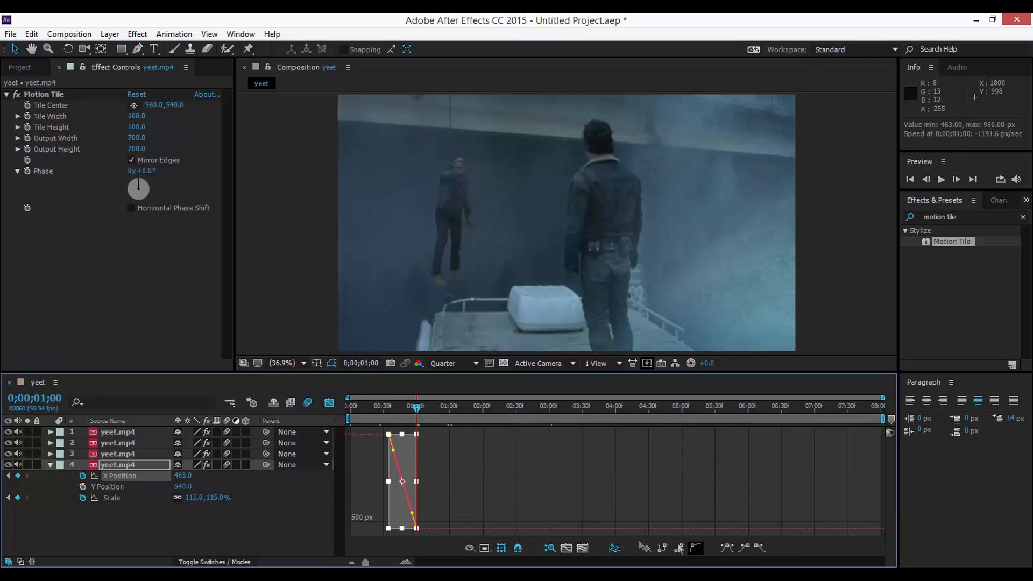
click(567, 548)
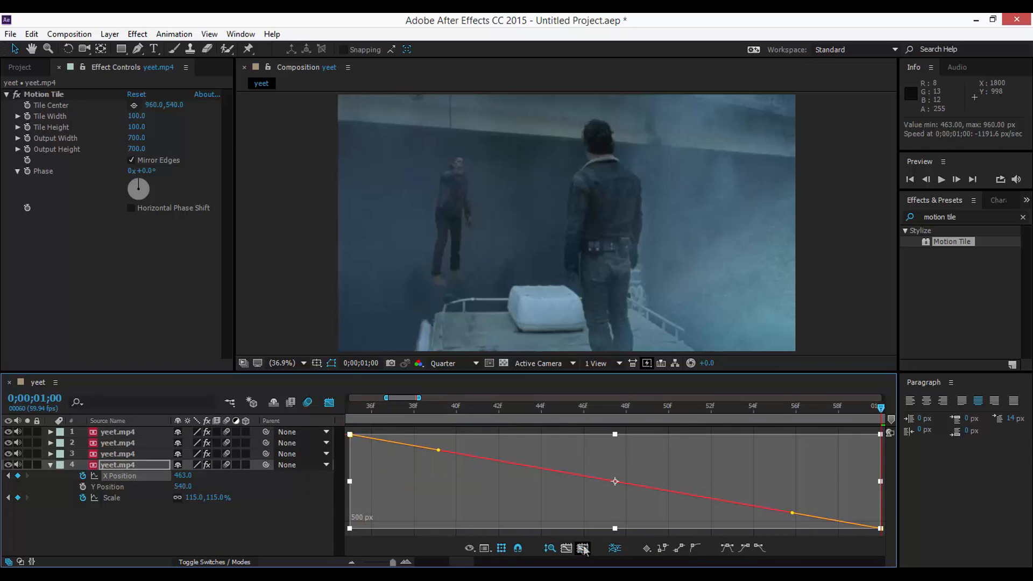
click(354, 436)
Steepen the X Position Bezier handles for a slow start and sharp slide, then preview
drag(354, 437, 784, 432)
drag(695, 515, 722, 451)
drag(876, 442, 878, 435)
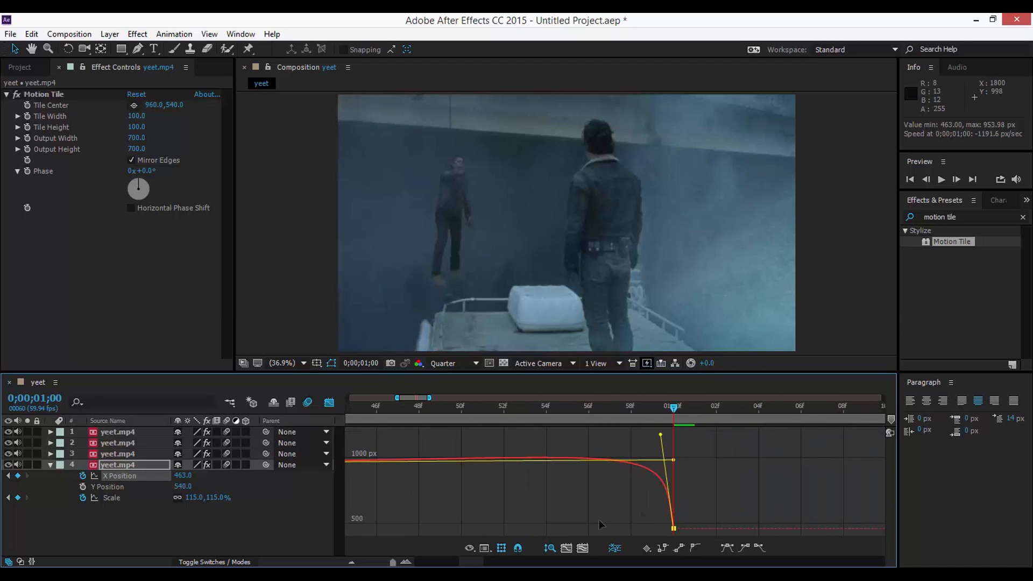
drag(469, 566, 365, 561)
click(328, 402)
drag(383, 402, 334, 406)
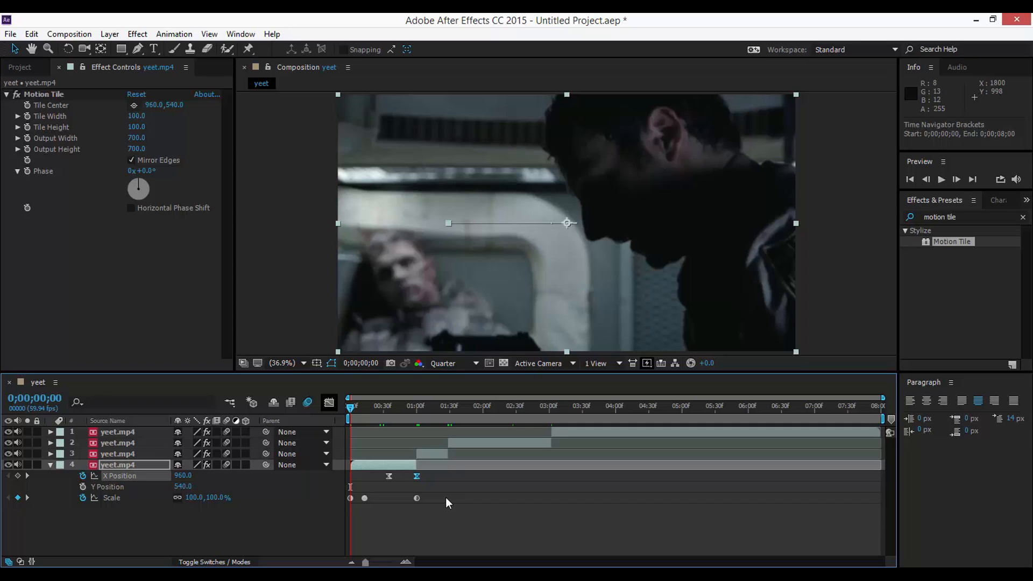
Preview the transition past one second, then add the yeet composition to the Render Queue
click(365, 407)
drag(364, 405, 445, 415)
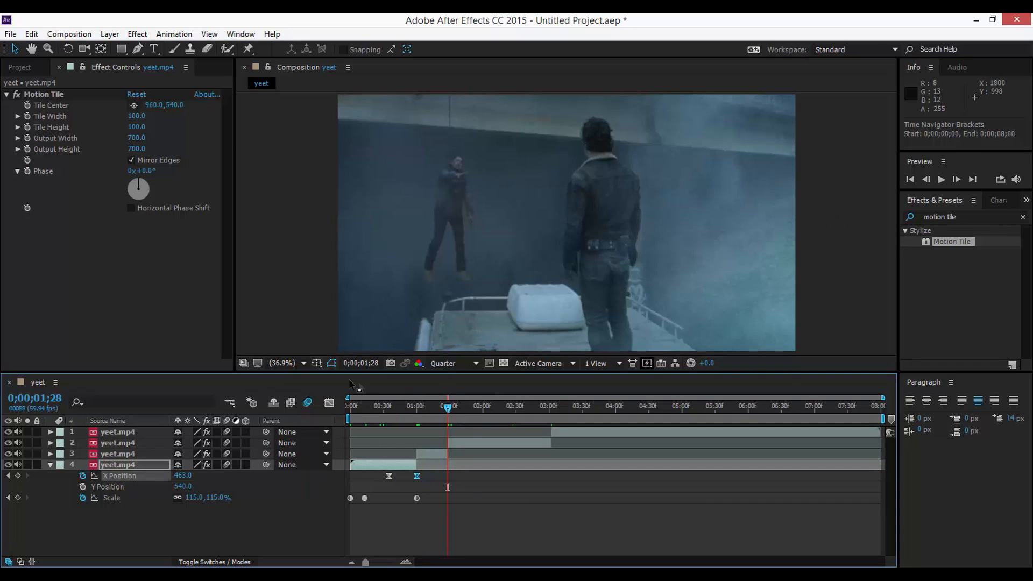
click(75, 36)
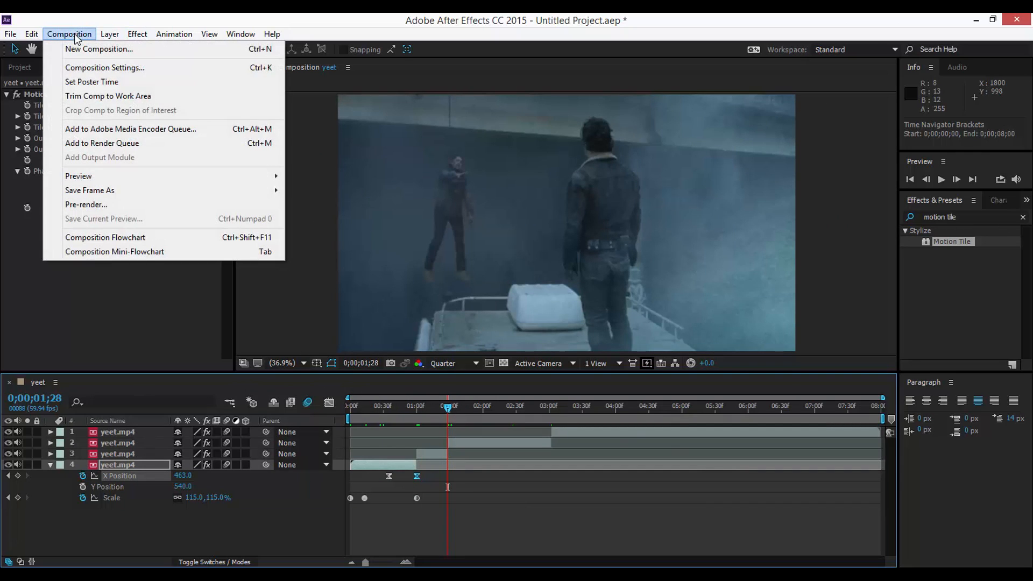
click(111, 144)
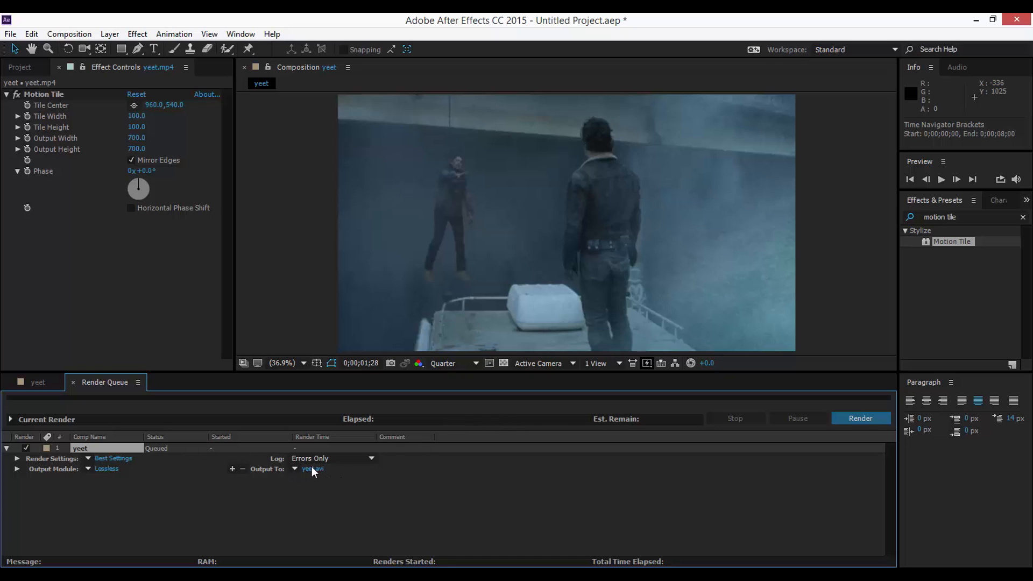
click(107, 469)
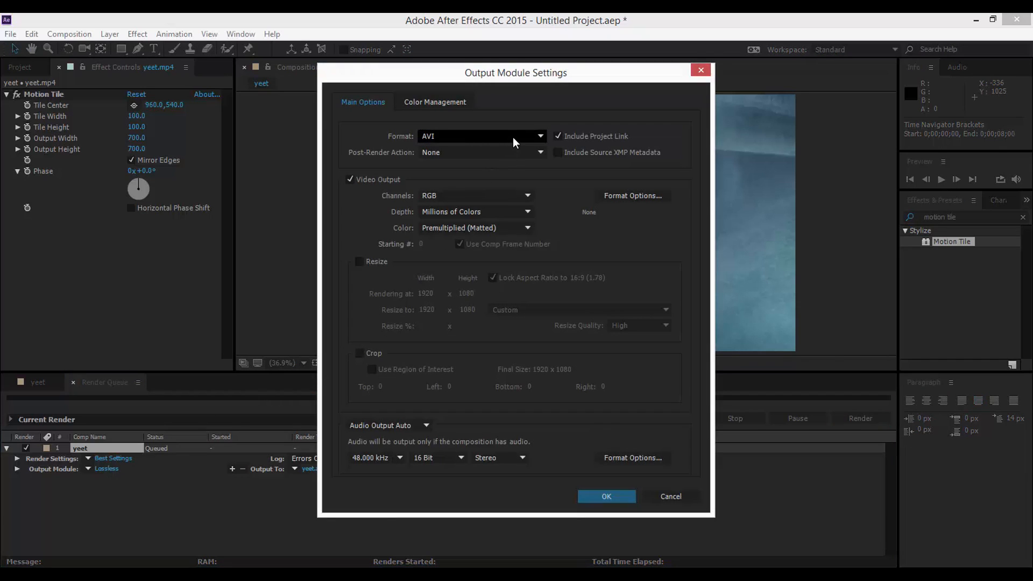
click(513, 137)
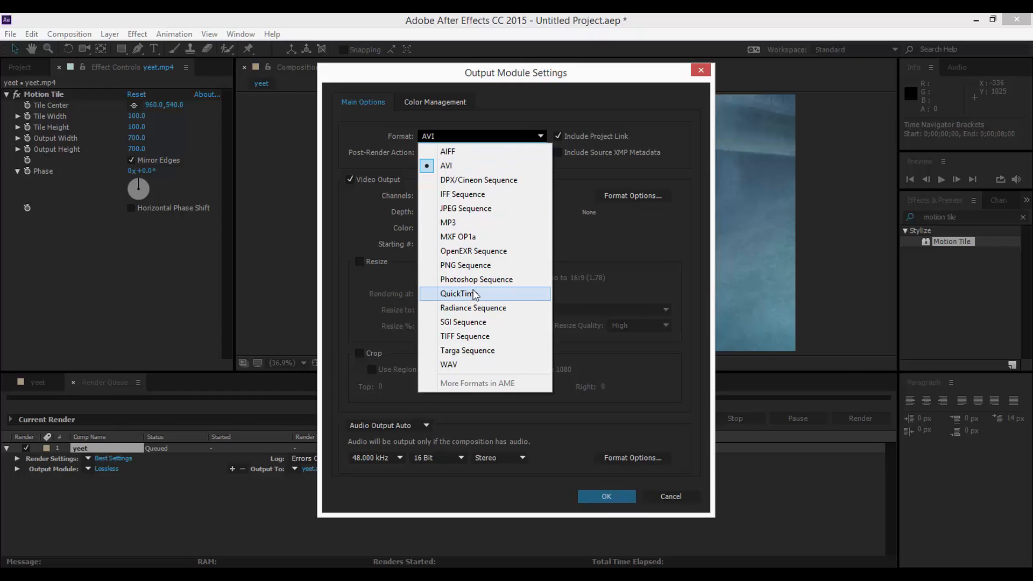
key(Escape)
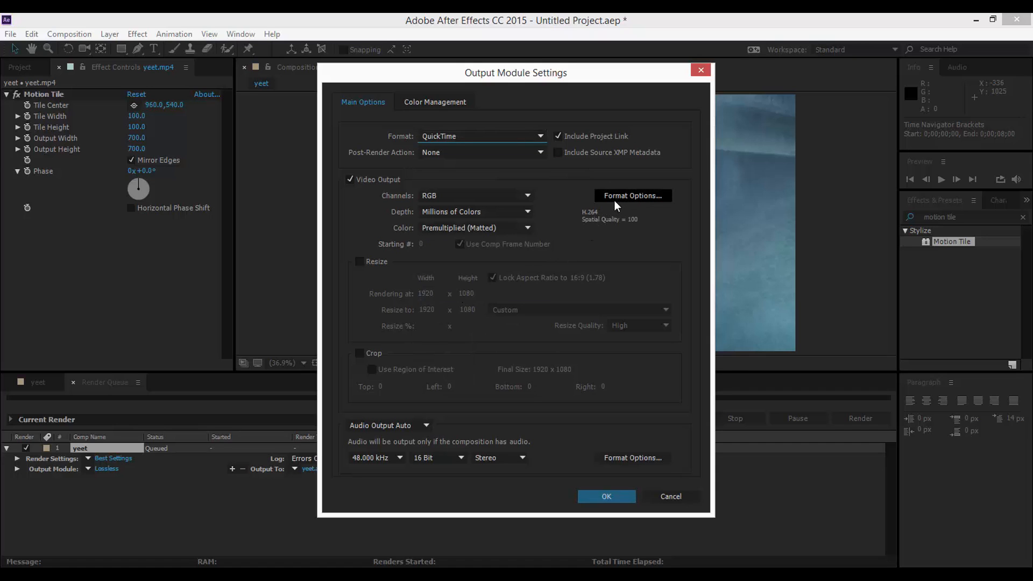
click(631, 196)
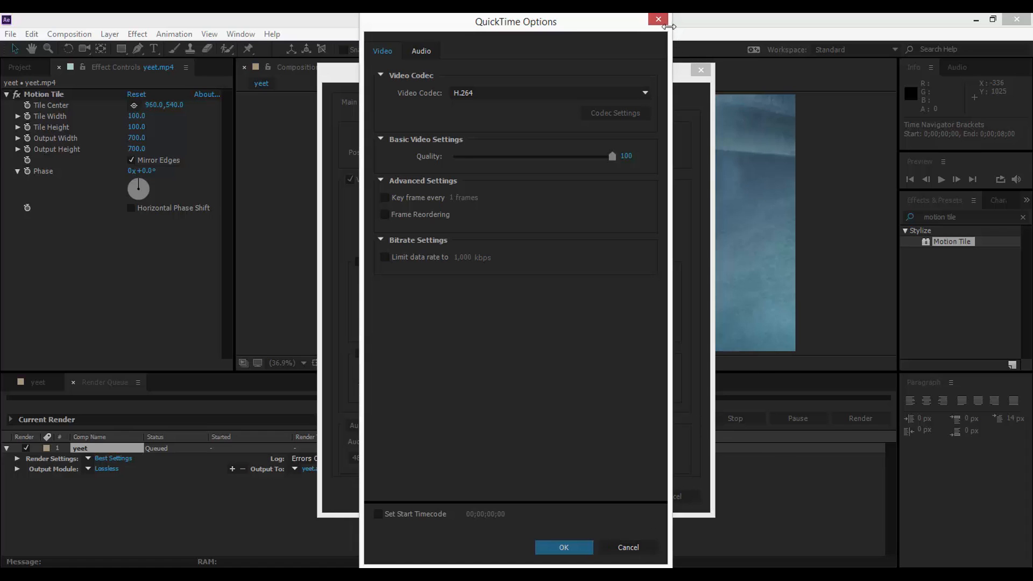
click(656, 23)
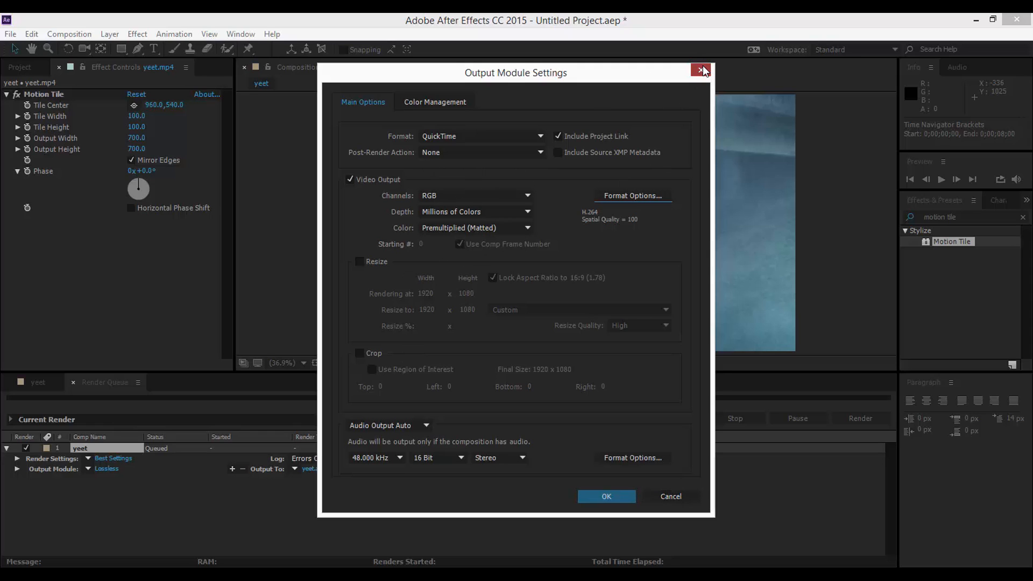
key(Escape)
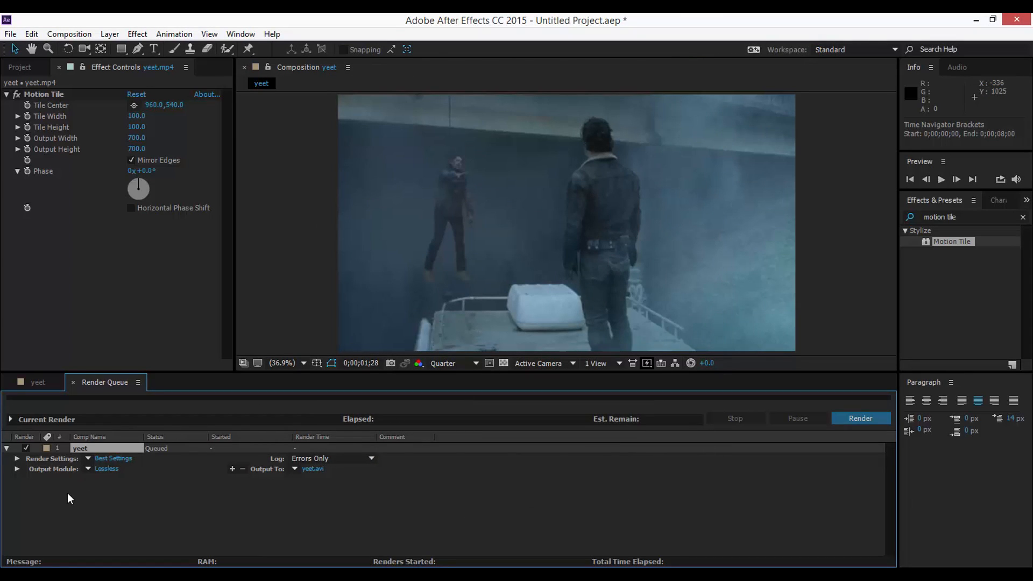